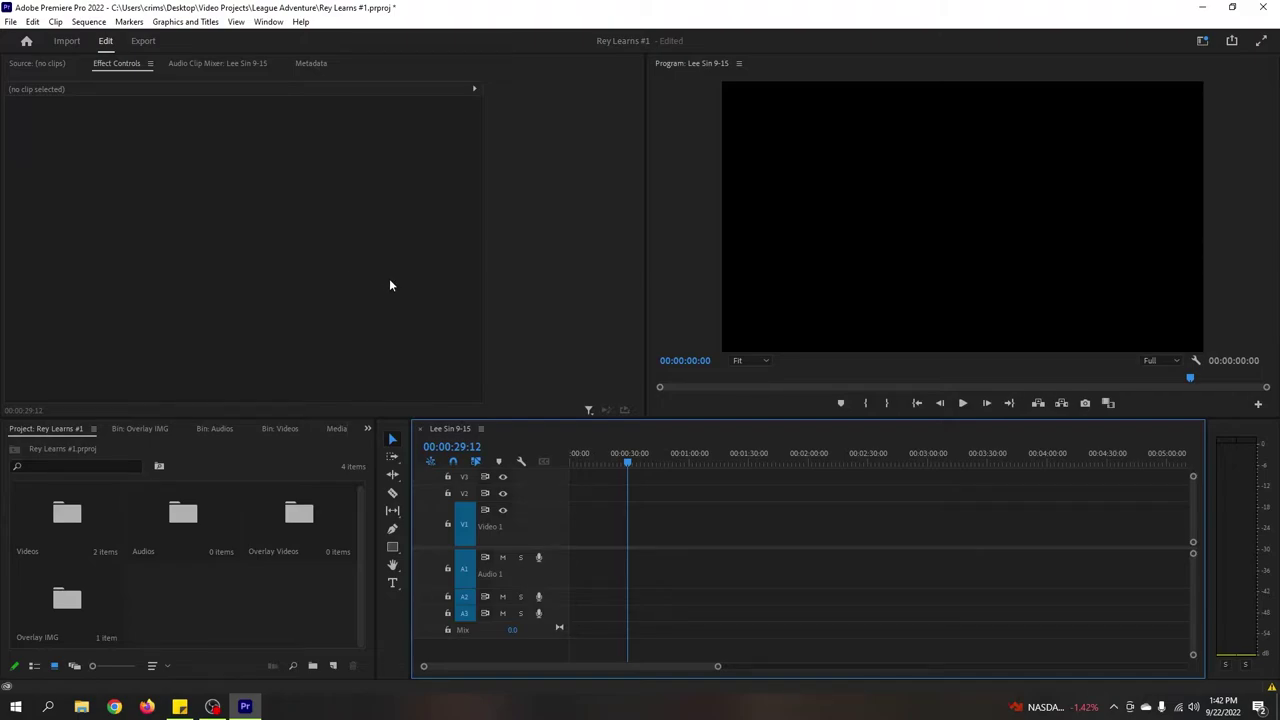
Scrub the empty sequence back to its start and focus the Effect Controls and project panels
{"action": "left_click_drag", "start_coordinate": [629, 461], "coordinate": [570, 463]}
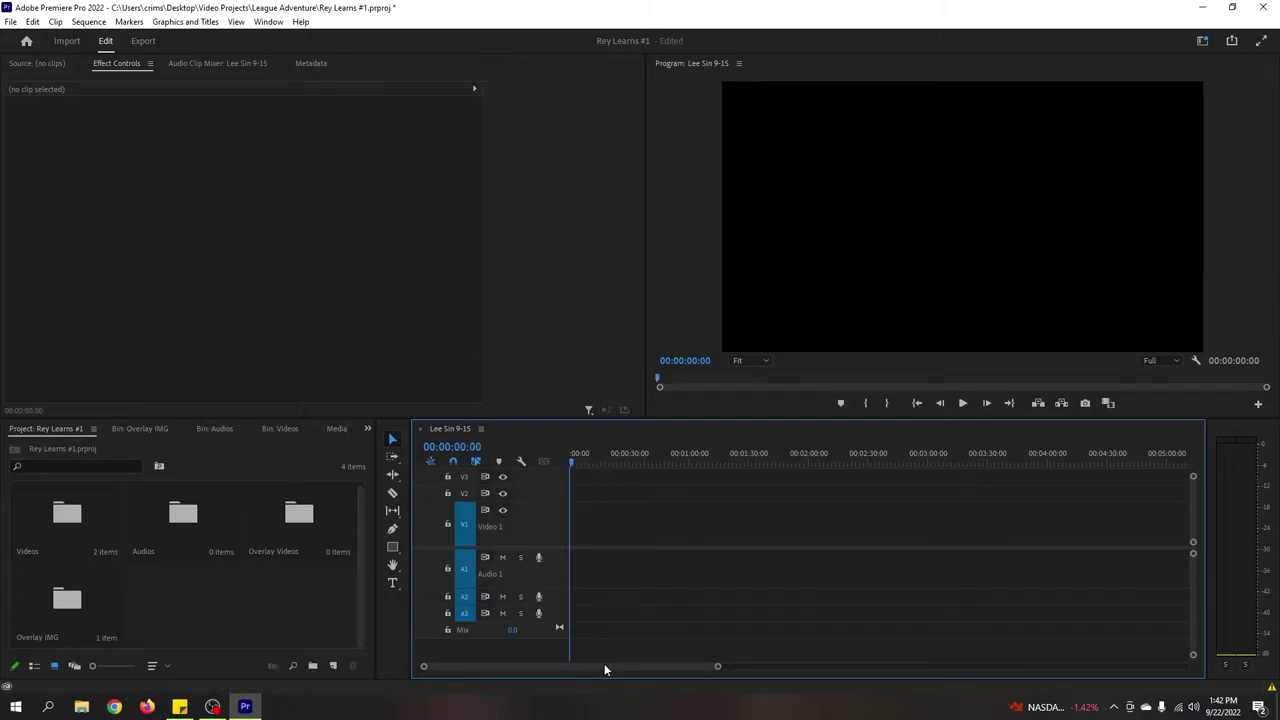
{"action": "left_click_drag", "start_coordinate": [656, 464], "coordinate": [568, 466]}
{"action": "scroll", "coordinate": [612, 673], "scroll_direction": "down", "scroll_amount": 4}
{"action": "left_click_drag", "start_coordinate": [612, 673], "coordinate": [560, 623]}
{"action": "left_click_drag", "start_coordinate": [624, 465], "coordinate": [558, 465]}
{"action": "left_click", "coordinate": [439, 277]}
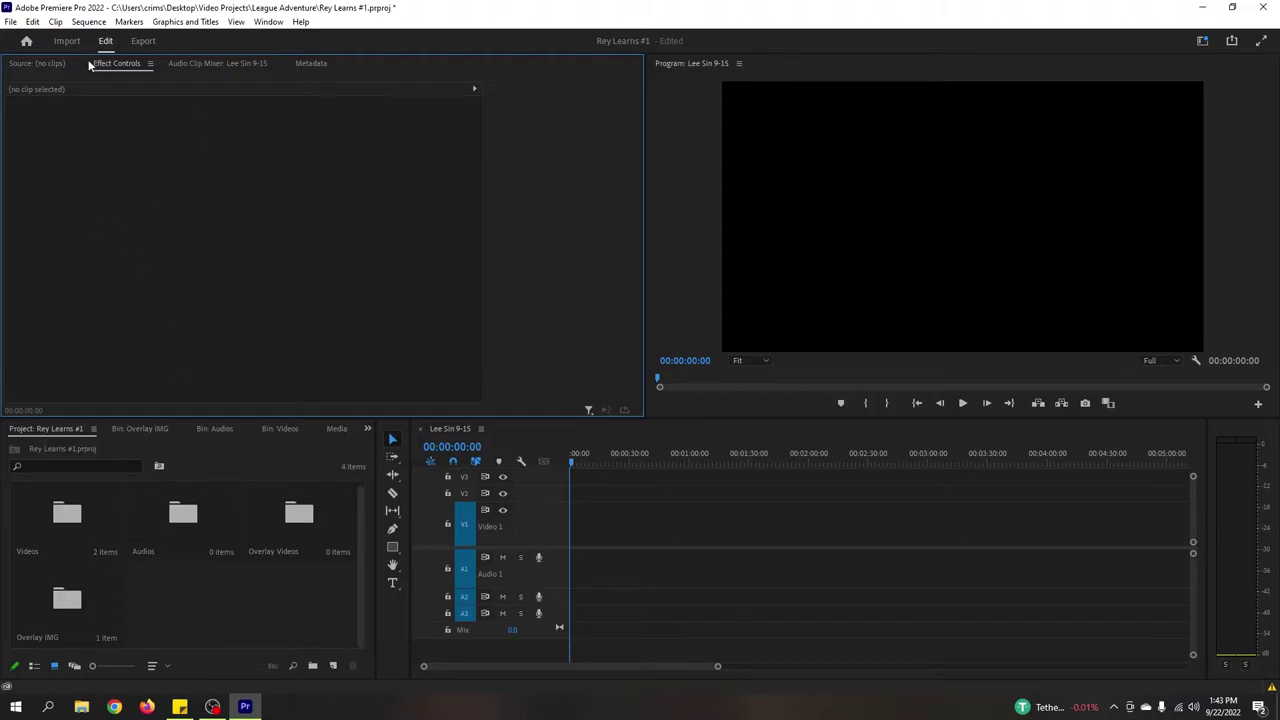
{"action": "left_click", "coordinate": [258, 603]}
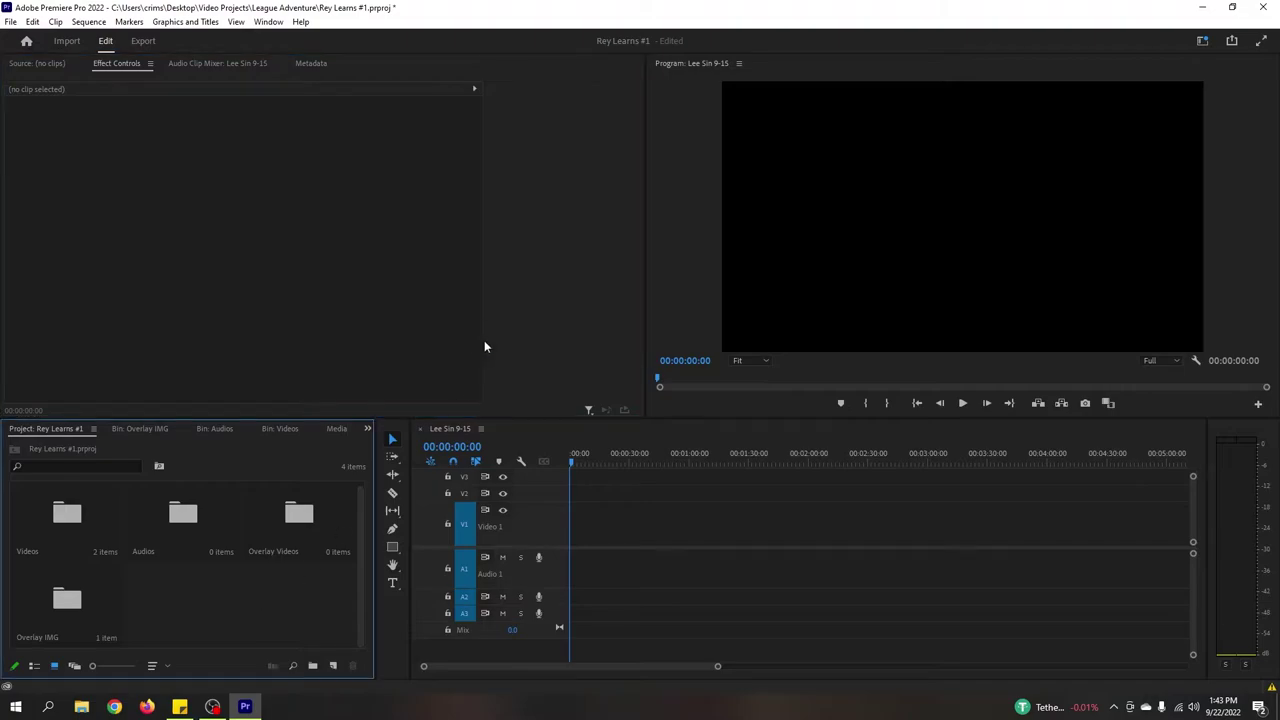
{"action": "left_click", "coordinate": [512, 335]}
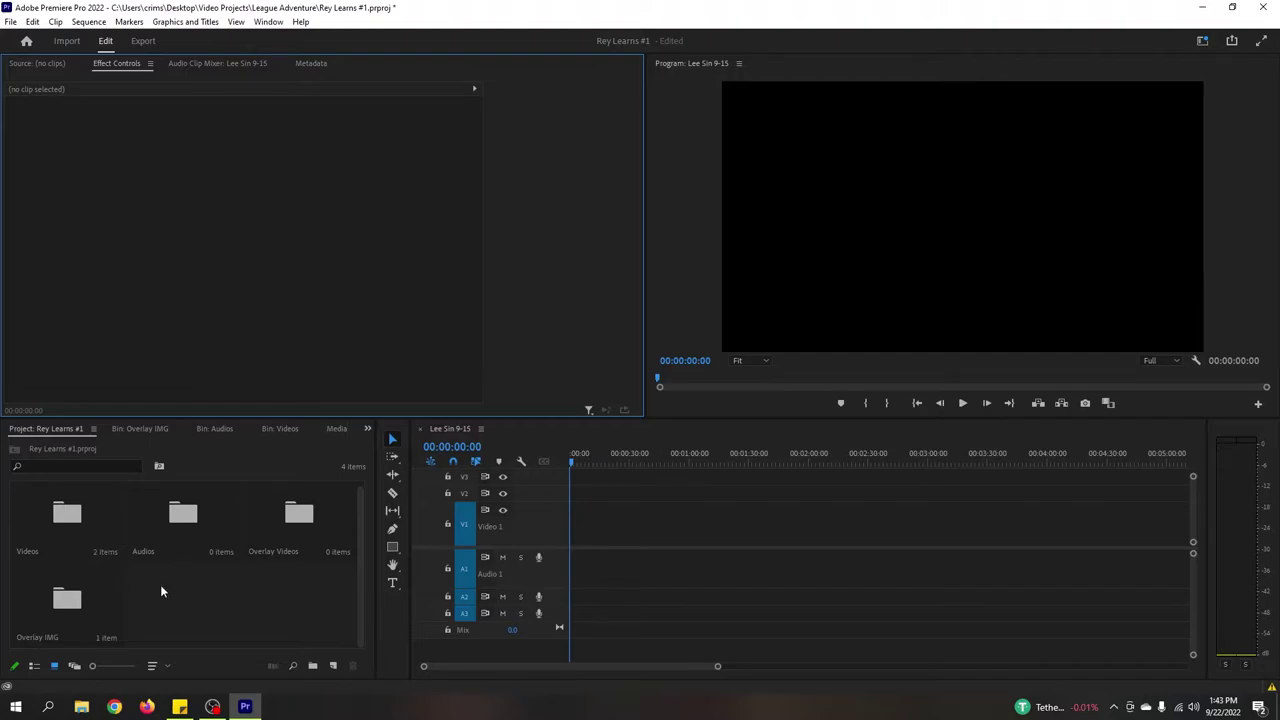
Place Lee Sin 9-15.mp4 from the Videos bin onto tracks V1 and A1
{"action": "double_click", "coordinate": [67, 513]}
{"action": "left_click", "coordinate": [110, 519]}
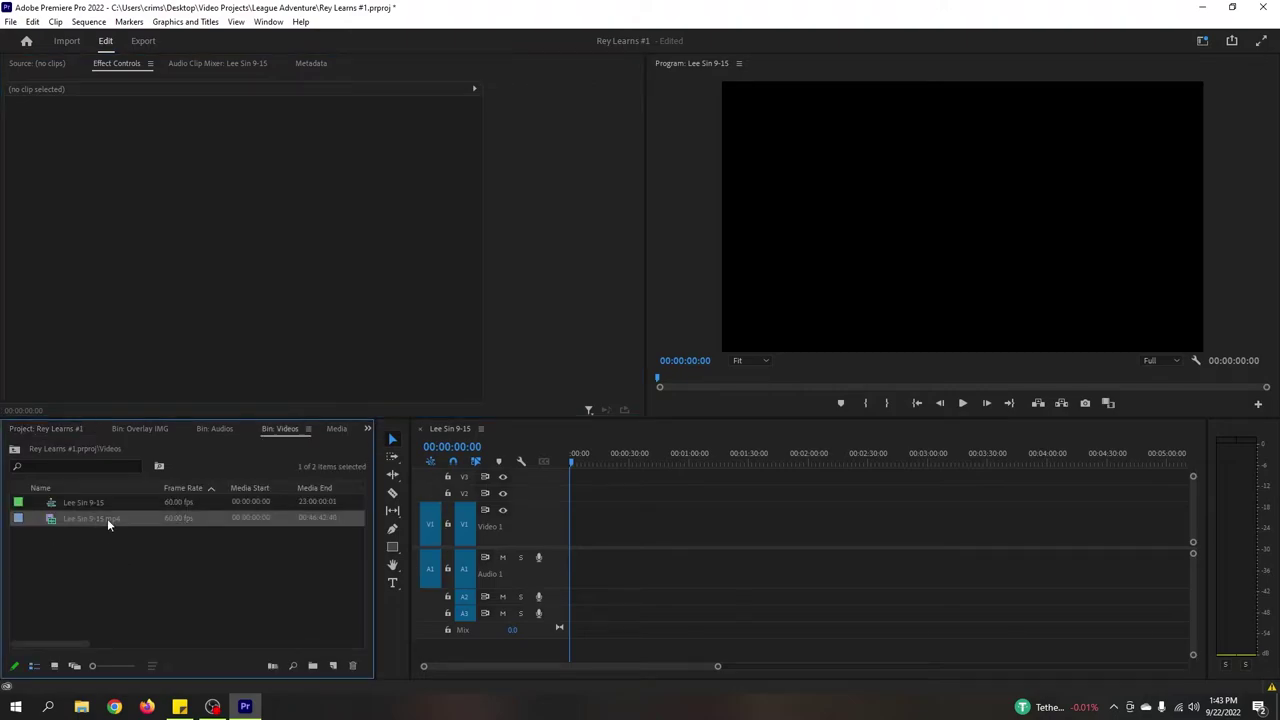
{"action": "left_click_drag", "start_coordinate": [107, 518], "coordinate": [583, 540]}
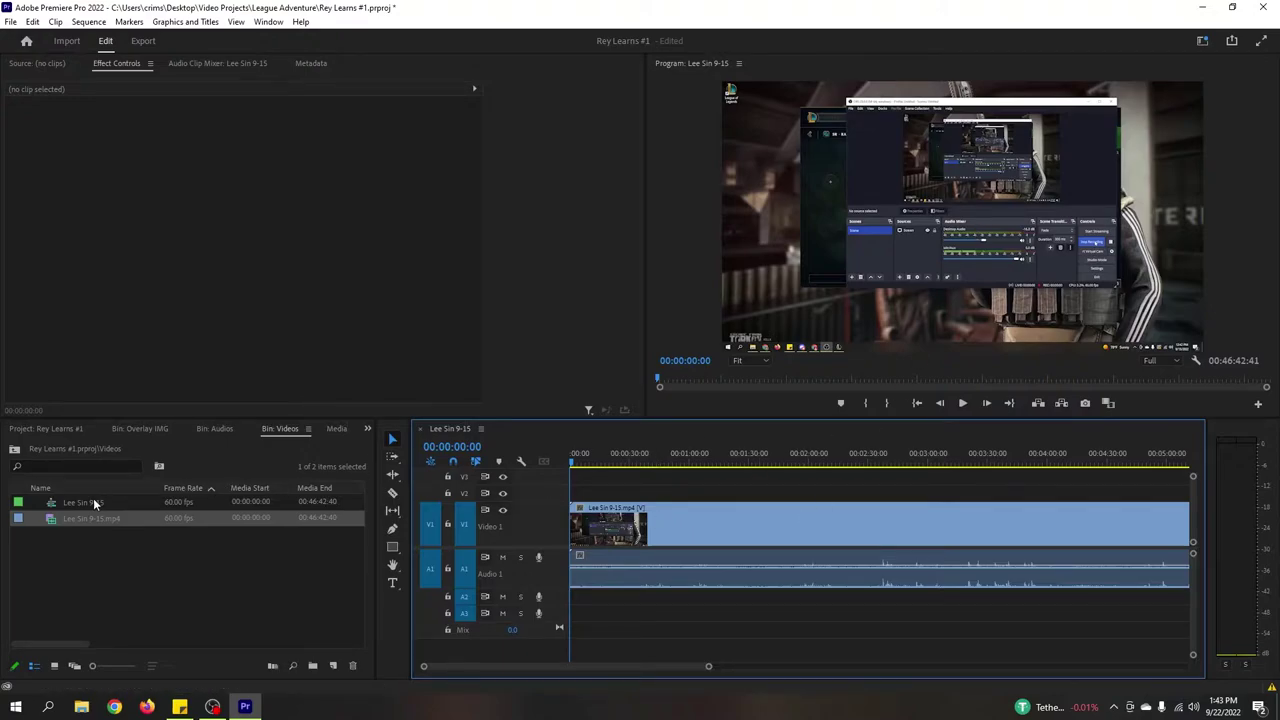
{"action": "left_click", "coordinate": [878, 110]}
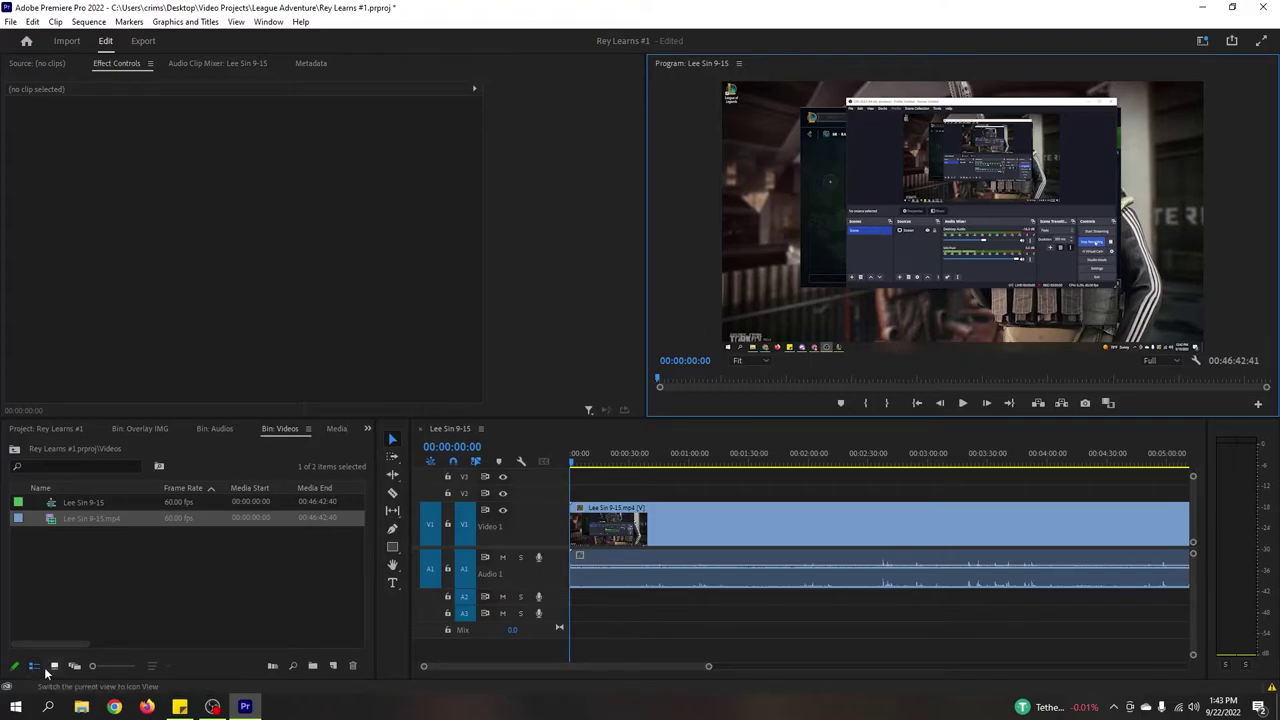
Mute A1 while playing, check around 0:53 and 1:13, and select Lee Sin Mastery LA #3.png
{"action": "left_click", "coordinate": [150, 429]}
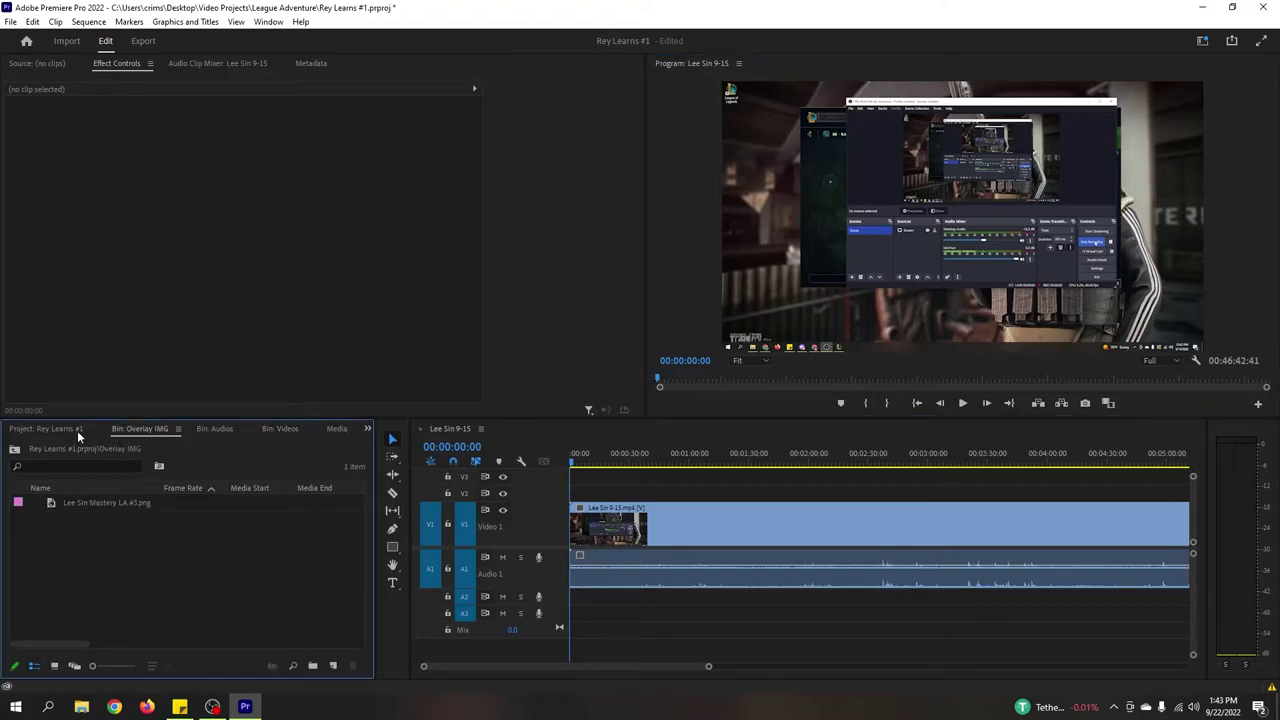
{"action": "left_click", "coordinate": [65, 429]}
{"action": "left_click", "coordinate": [129, 429]}
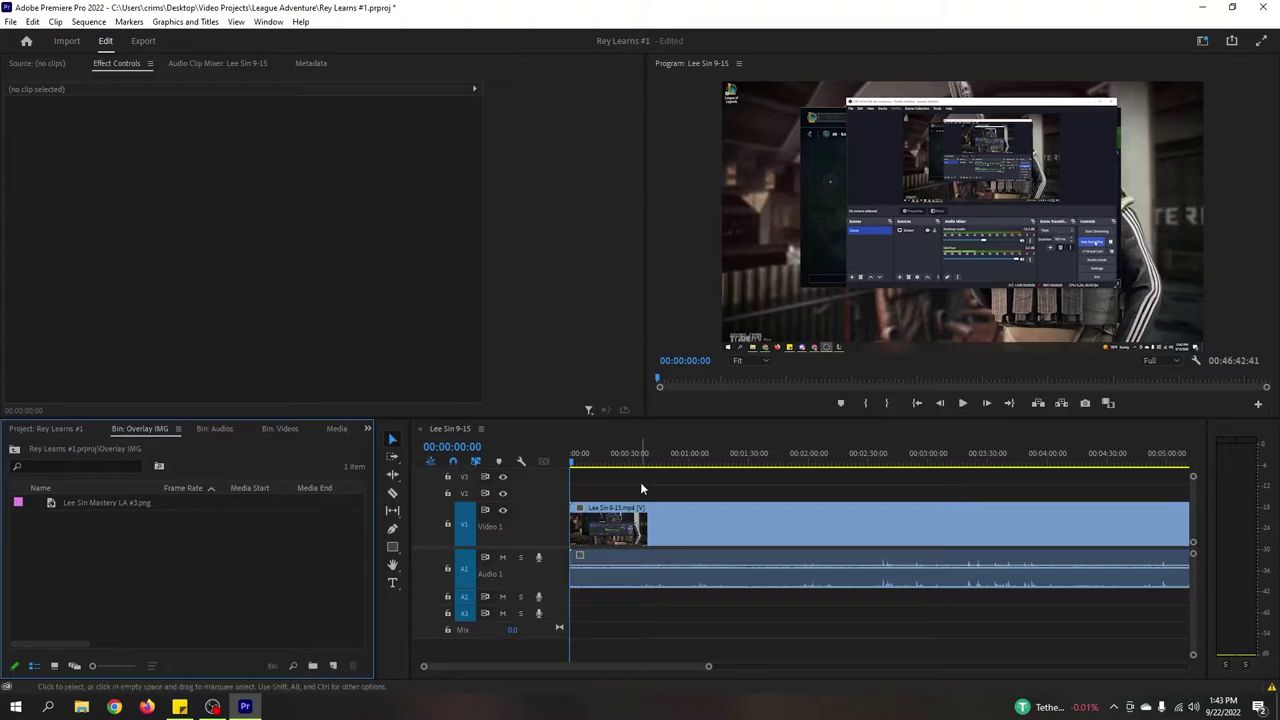
{"action": "key", "text": "space"}
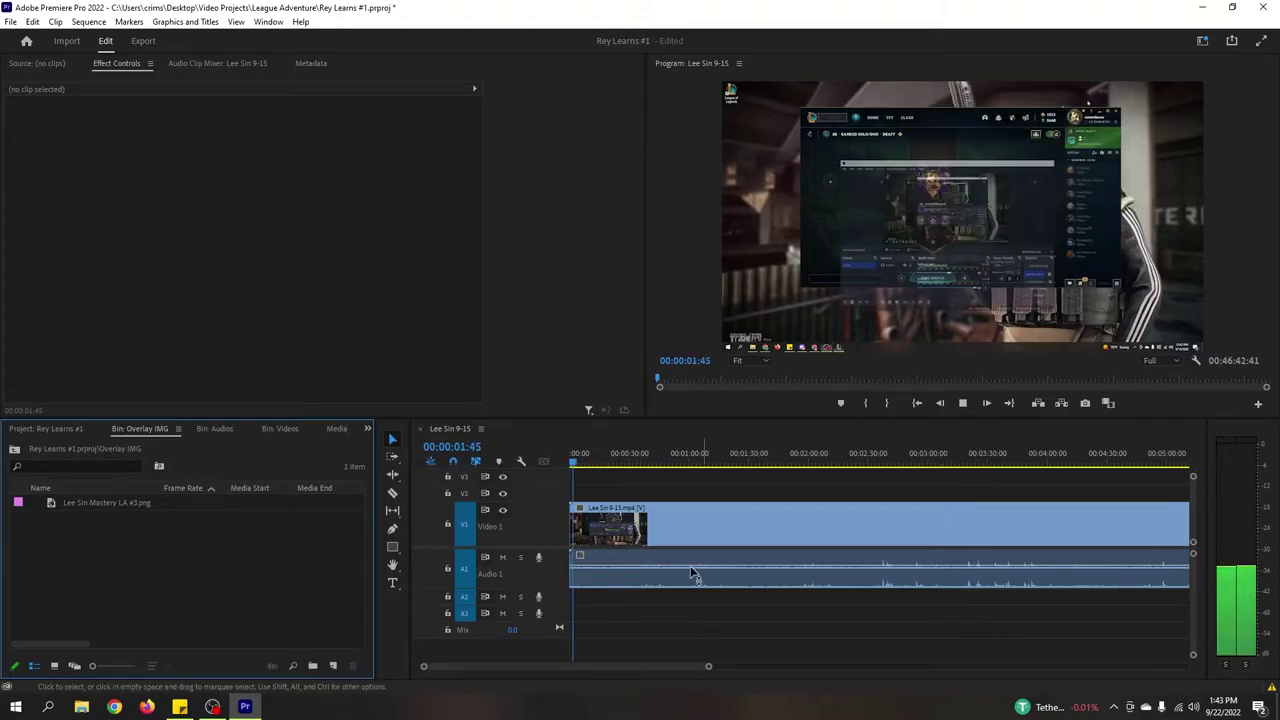
{"action": "left_click", "coordinate": [502, 557]}
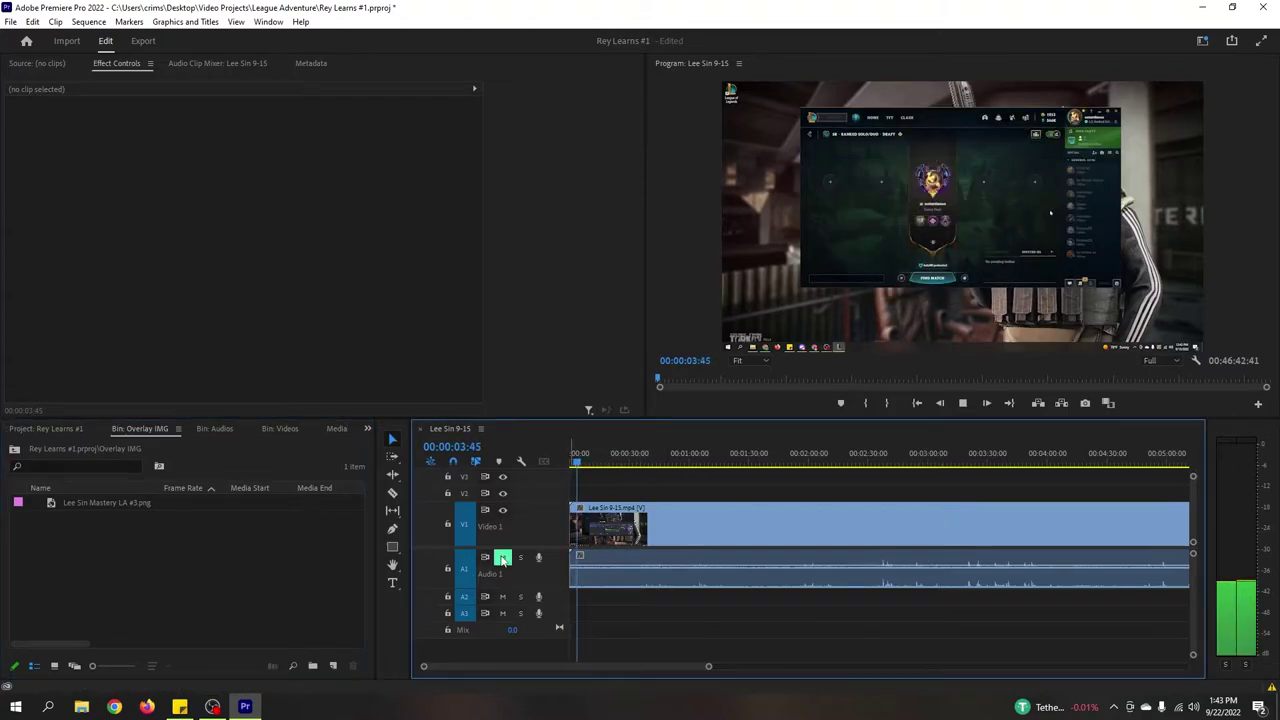
{"action": "left_click", "coordinate": [676, 458]}
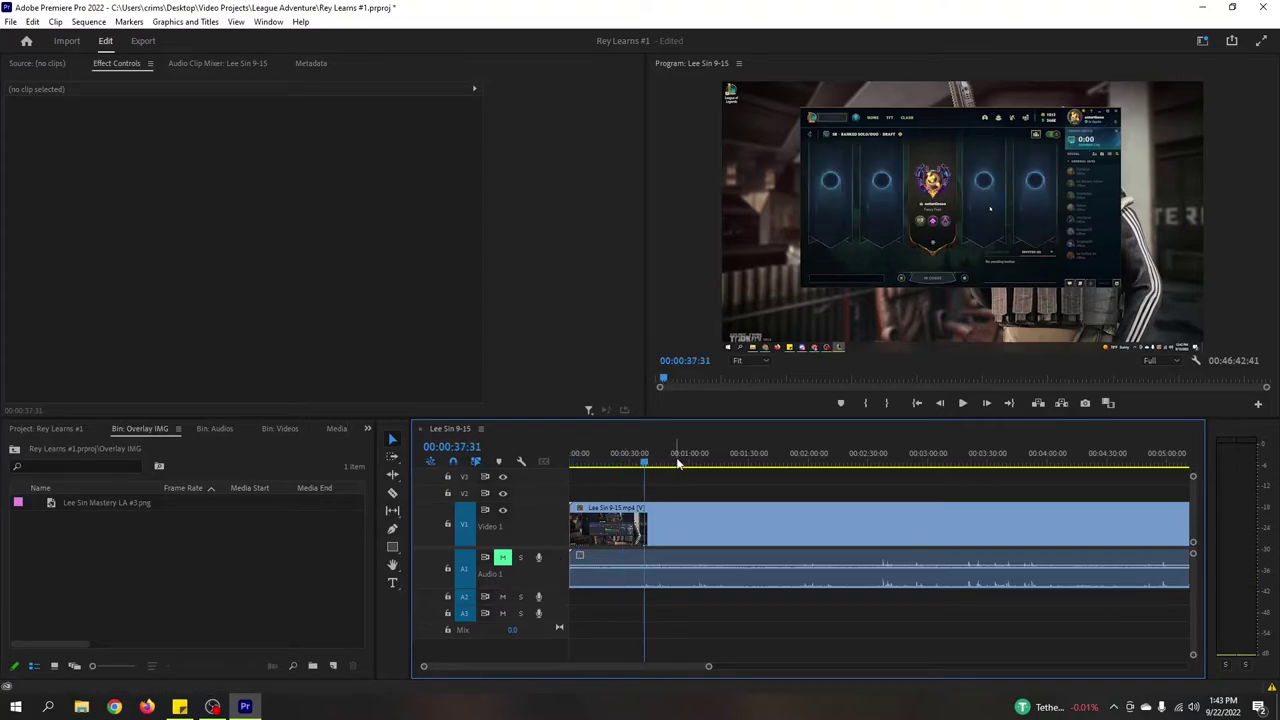
{"action": "left_click", "coordinate": [713, 460]}
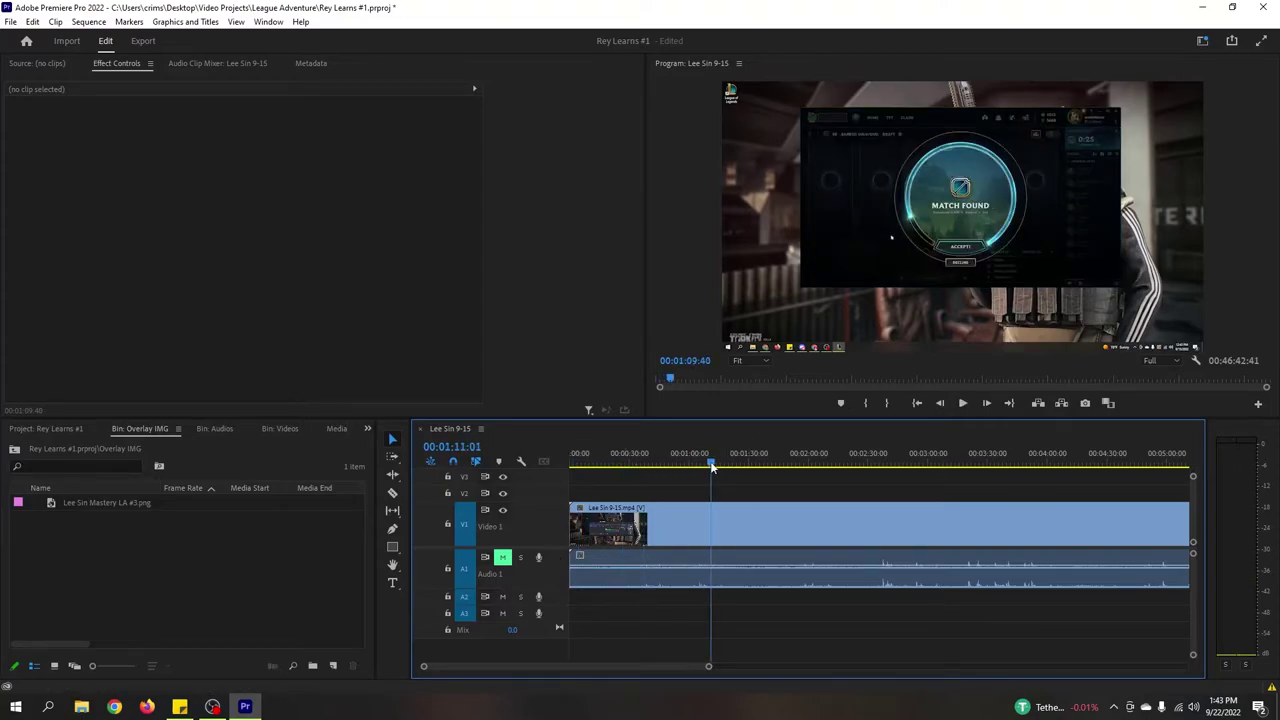
{"action": "left_click", "coordinate": [129, 503]}
Drop Lee Sin Mastery LA #3.png onto V2 near one minute and play it from 00:01:00:18
{"action": "left_click_drag", "start_coordinate": [122, 500], "coordinate": [700, 495]}
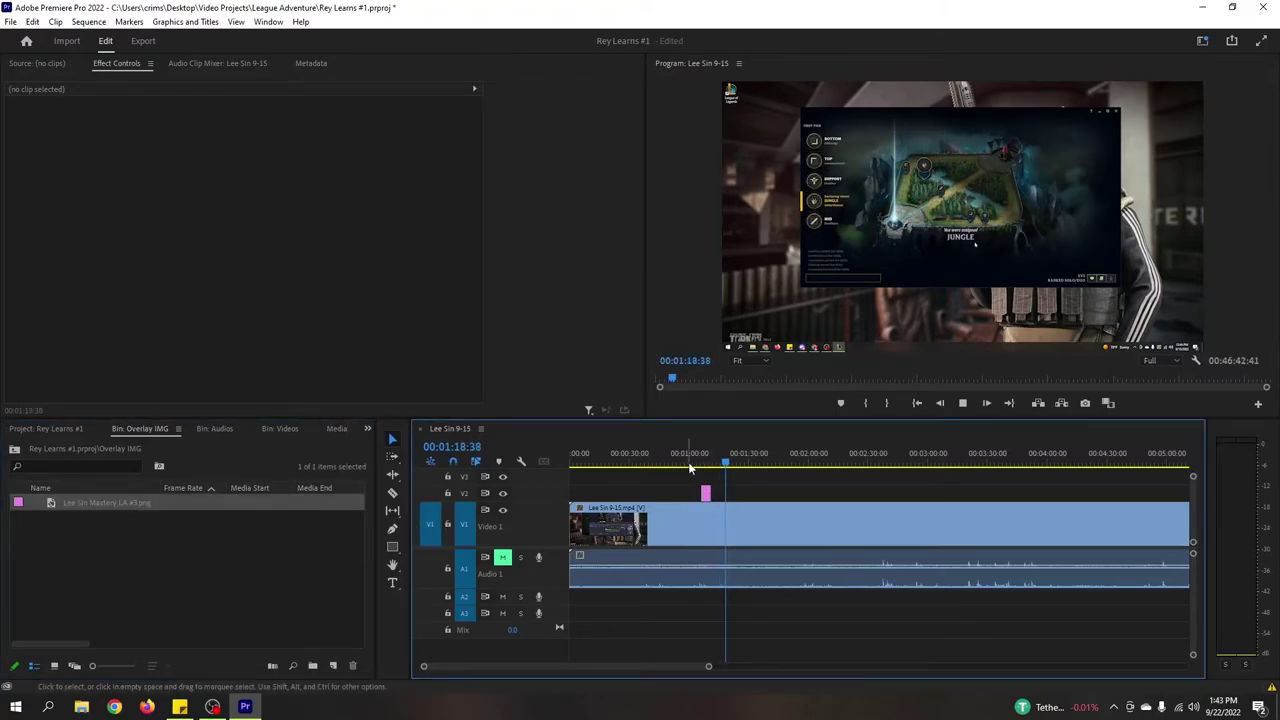
{"action": "left_click", "coordinate": [686, 460]}
{"action": "left_click", "coordinate": [688, 462]}
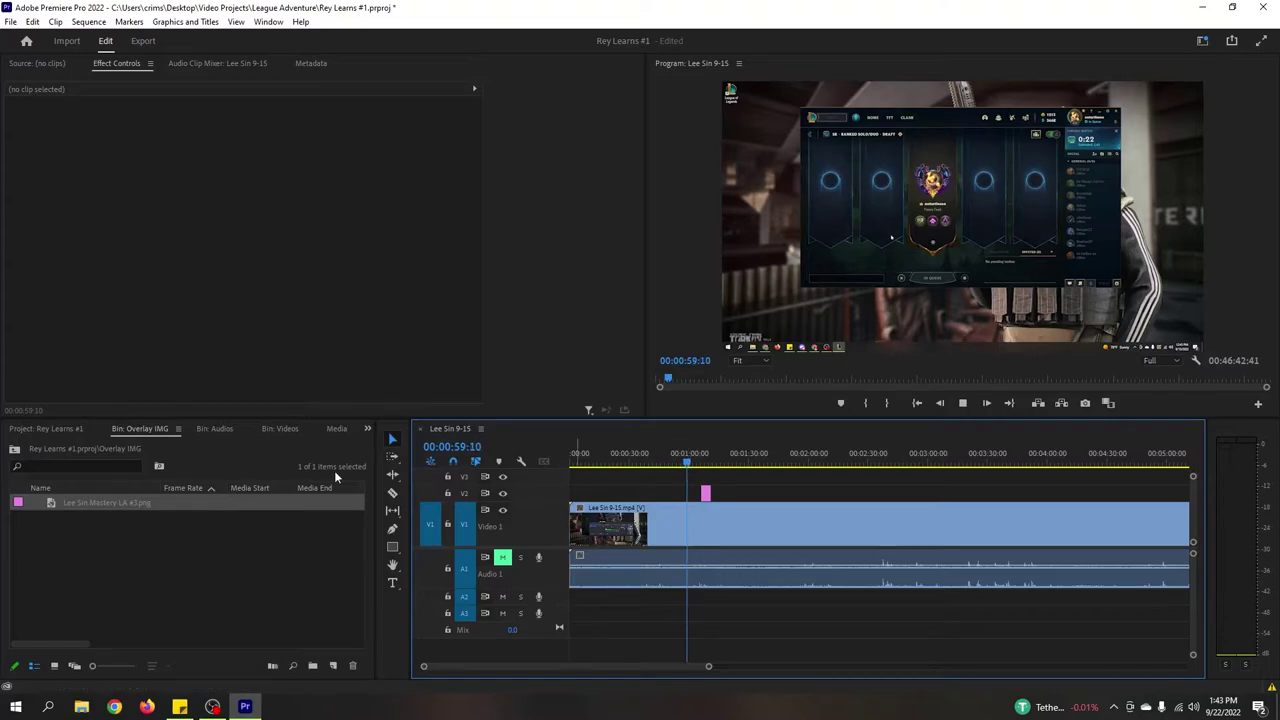
{"action": "double_click", "coordinate": [235, 504]}
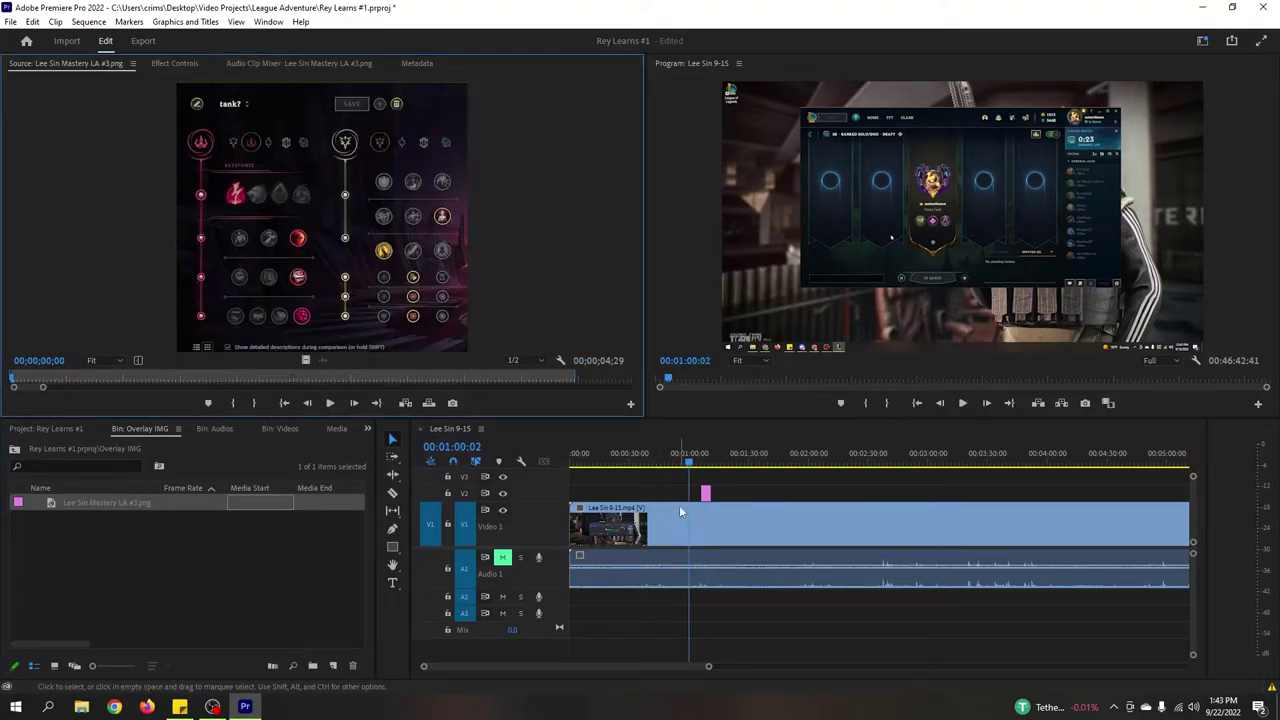
{"action": "left_click", "coordinate": [776, 497]}
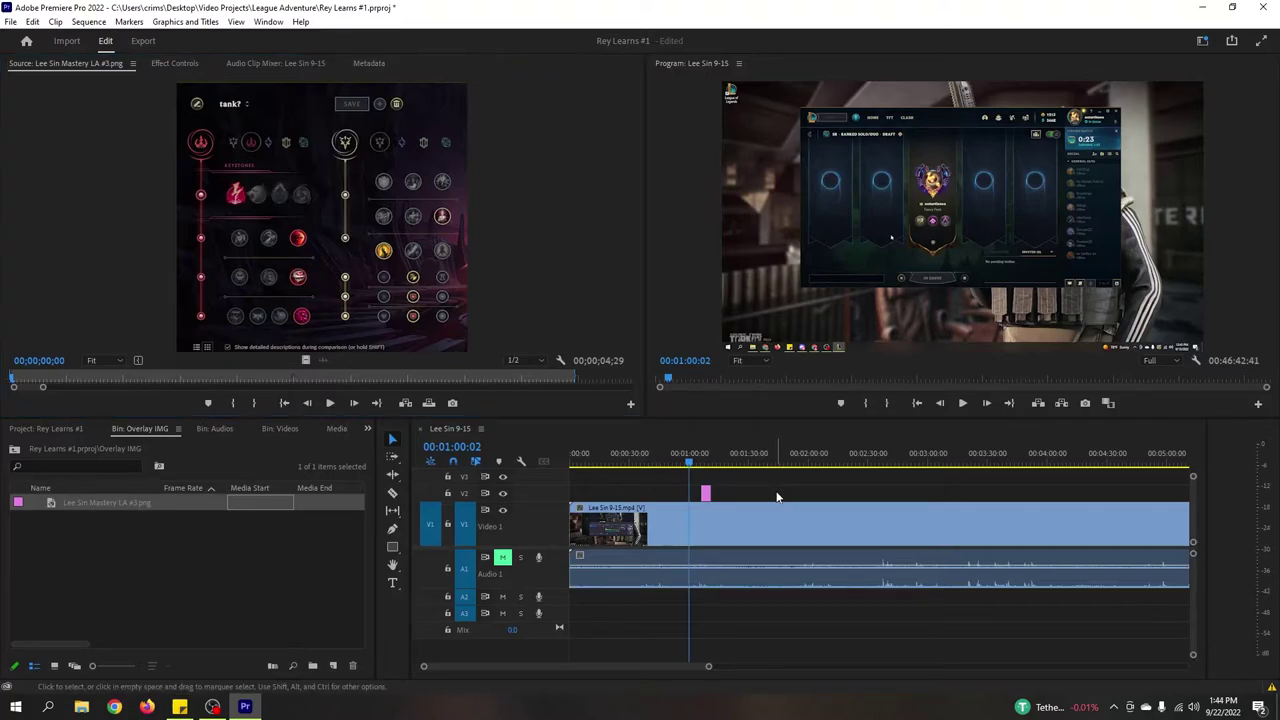
{"action": "left_click", "coordinate": [691, 465]}
{"action": "key", "text": "space"}
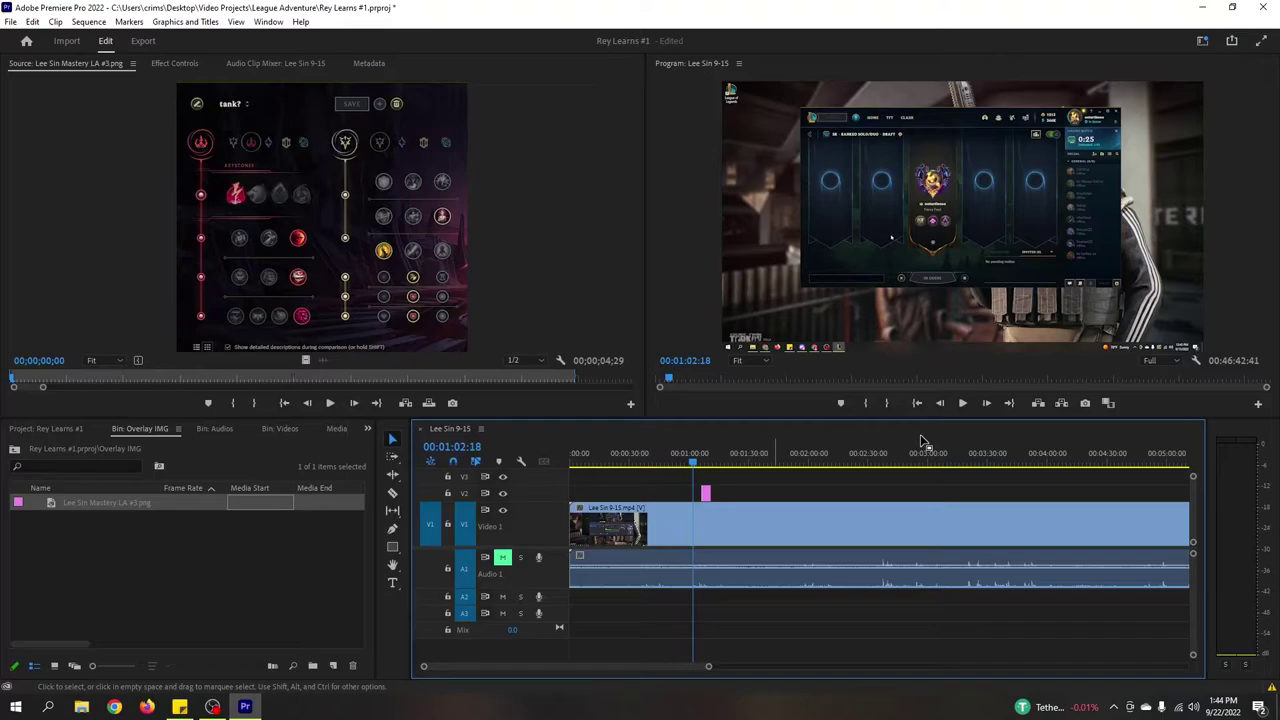
{"action": "left_click", "coordinate": [950, 415]}
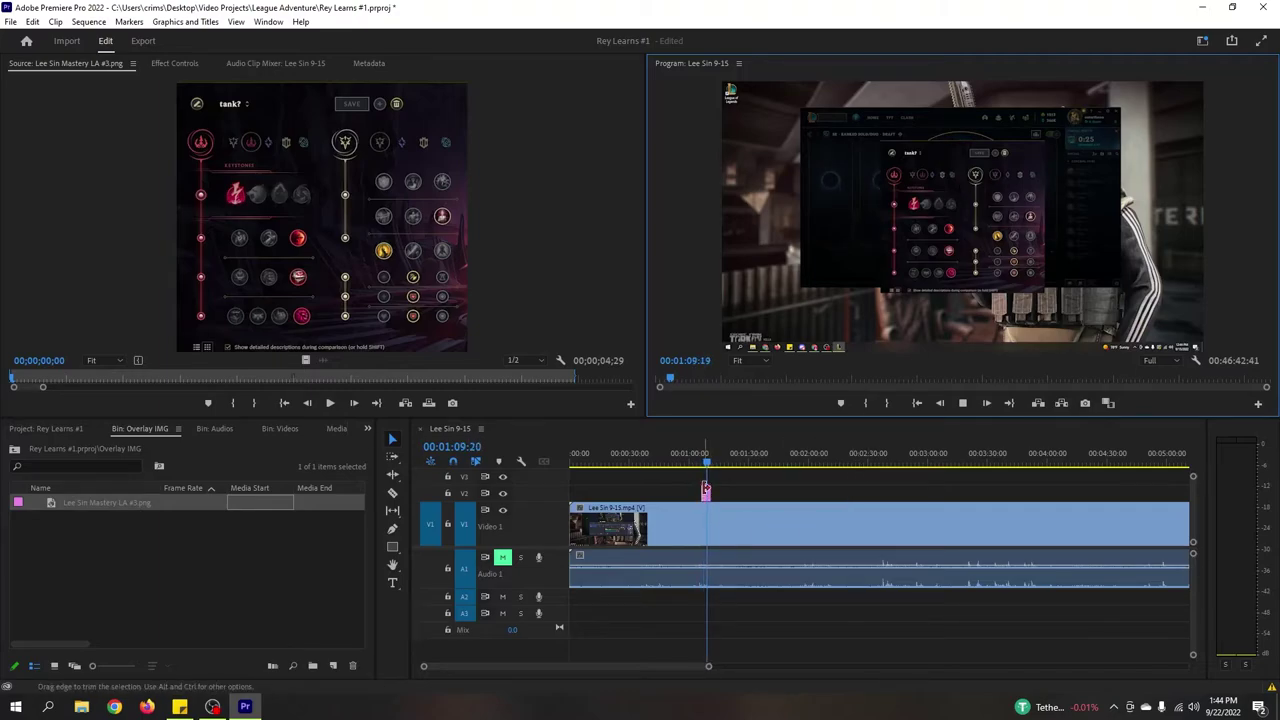
Zoom into the timeline and move the PNG overlay clip earlier to start about 00:54
{"action": "scroll", "coordinate": [728, 500], "scroll_direction": "up", "scroll_amount": 4}
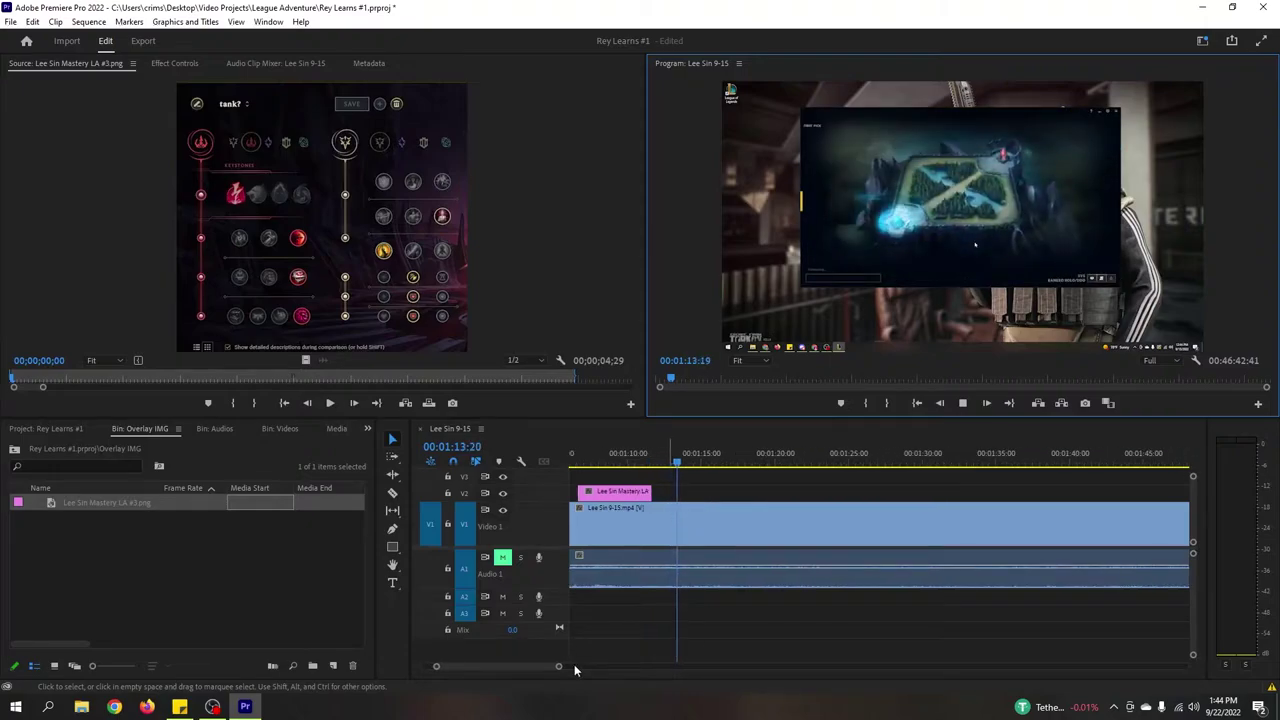
{"action": "scroll", "coordinate": [475, 665], "scroll_direction": "up", "scroll_amount": 2}
{"action": "scroll", "coordinate": [791, 591], "scroll_direction": "up", "scroll_amount": 5}
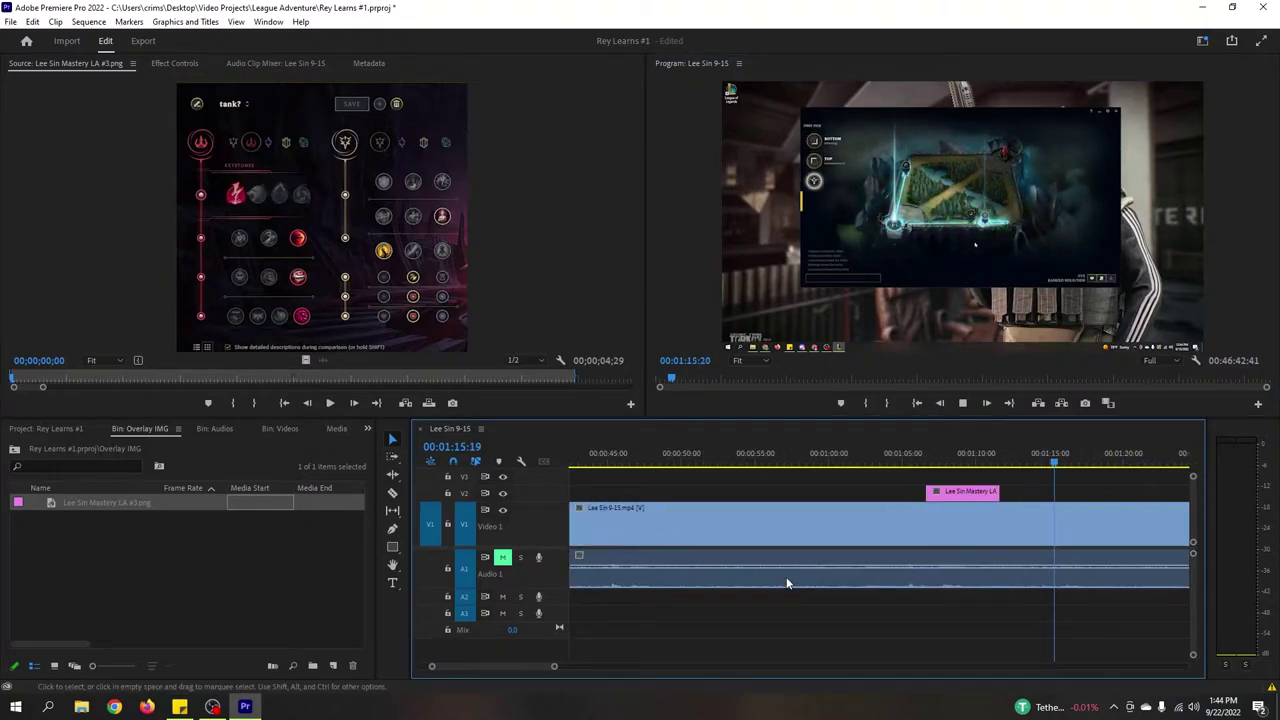
{"action": "left_click", "coordinate": [794, 456]}
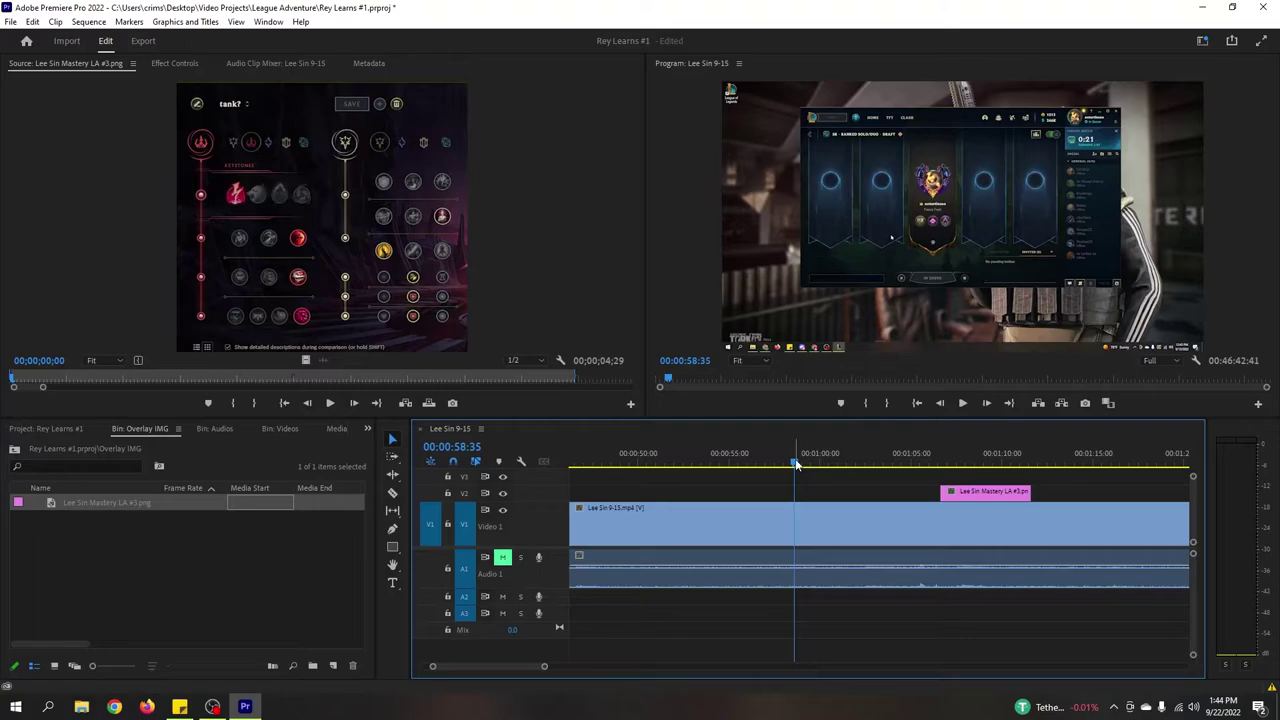
{"action": "left_click_drag", "start_coordinate": [943, 488], "coordinate": [706, 490]}
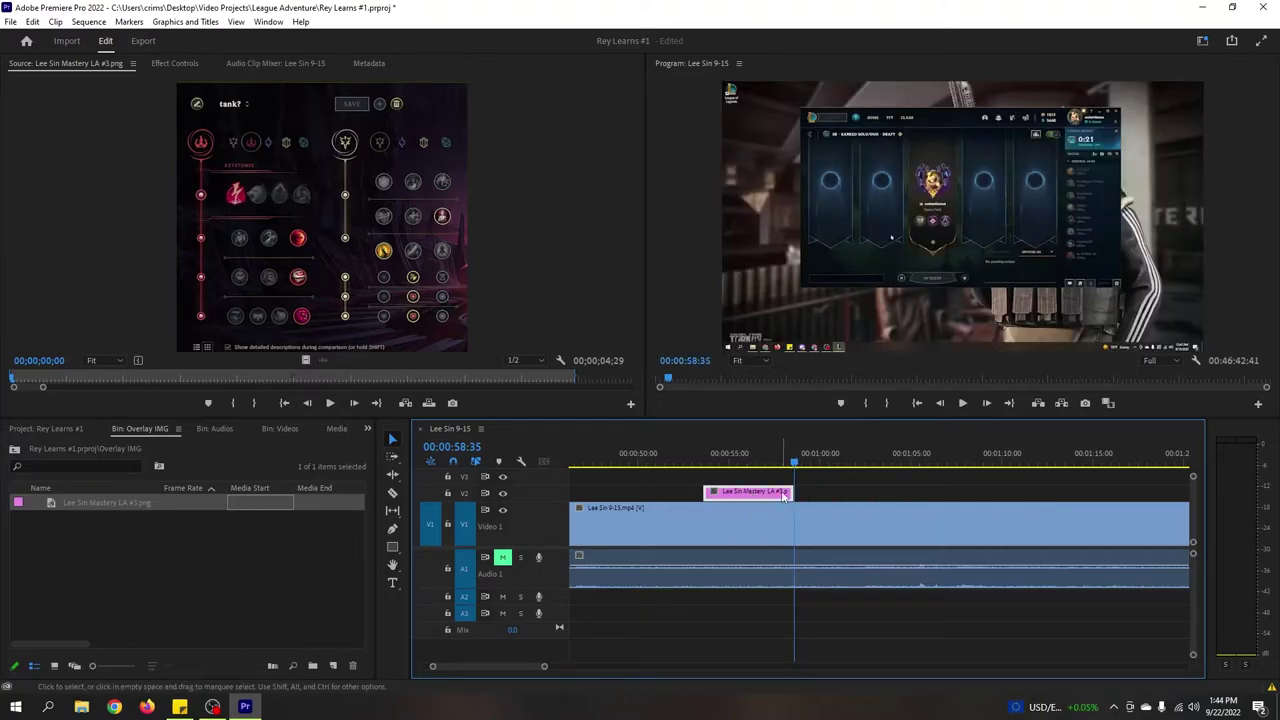
Extend the overlay clip's end, then trim it back to end near 01:05
{"action": "key", "text": "shift+k"}
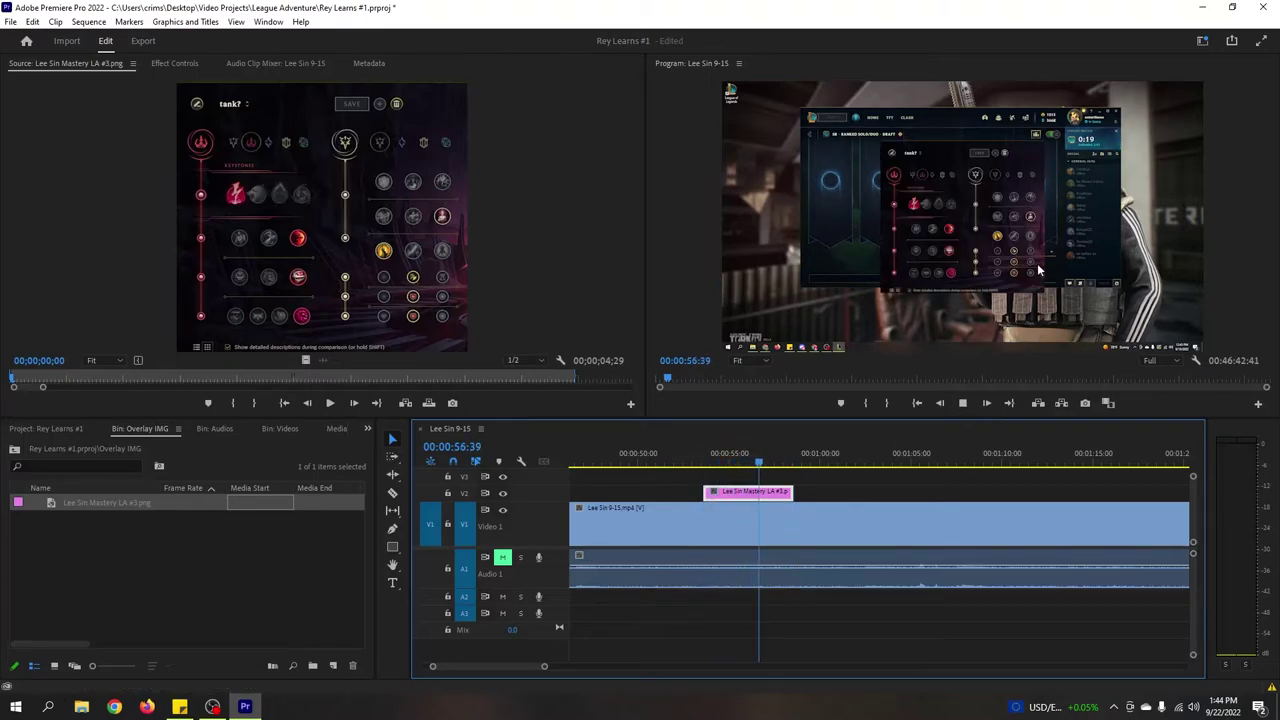
{"action": "key", "text": "space"}
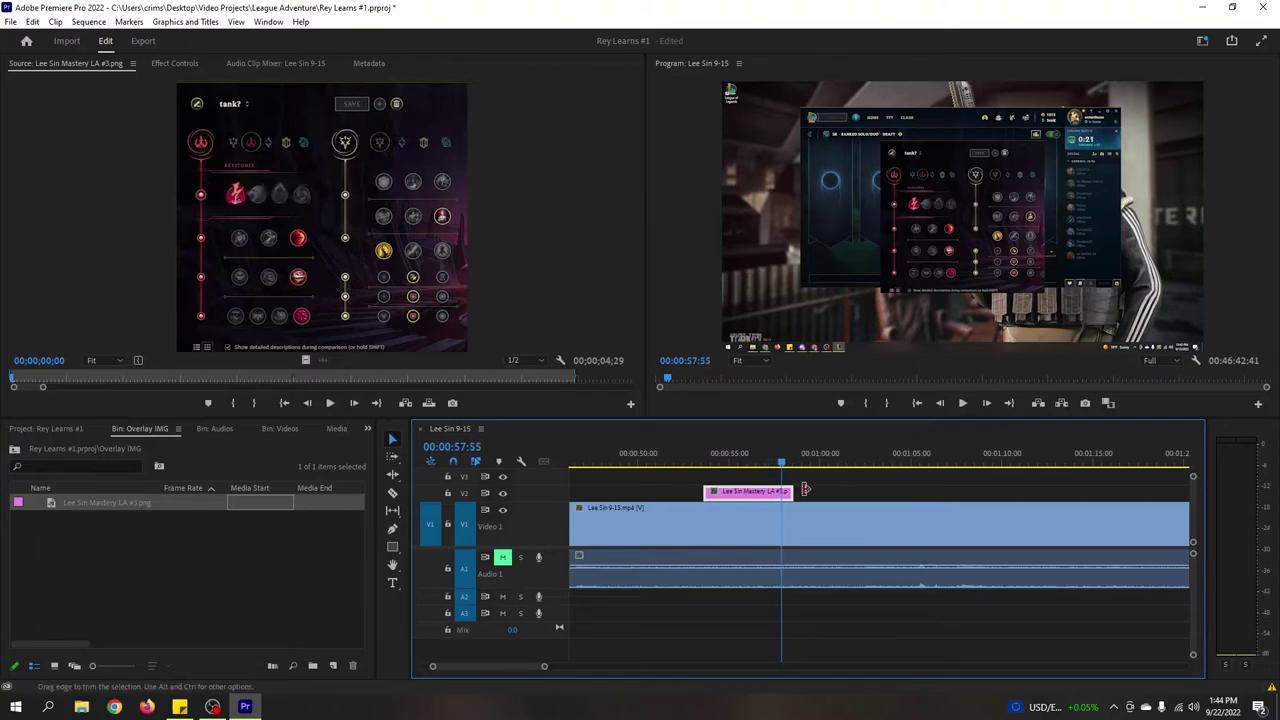
{"action": "left_click_drag", "start_coordinate": [799, 492], "coordinate": [1023, 492]}
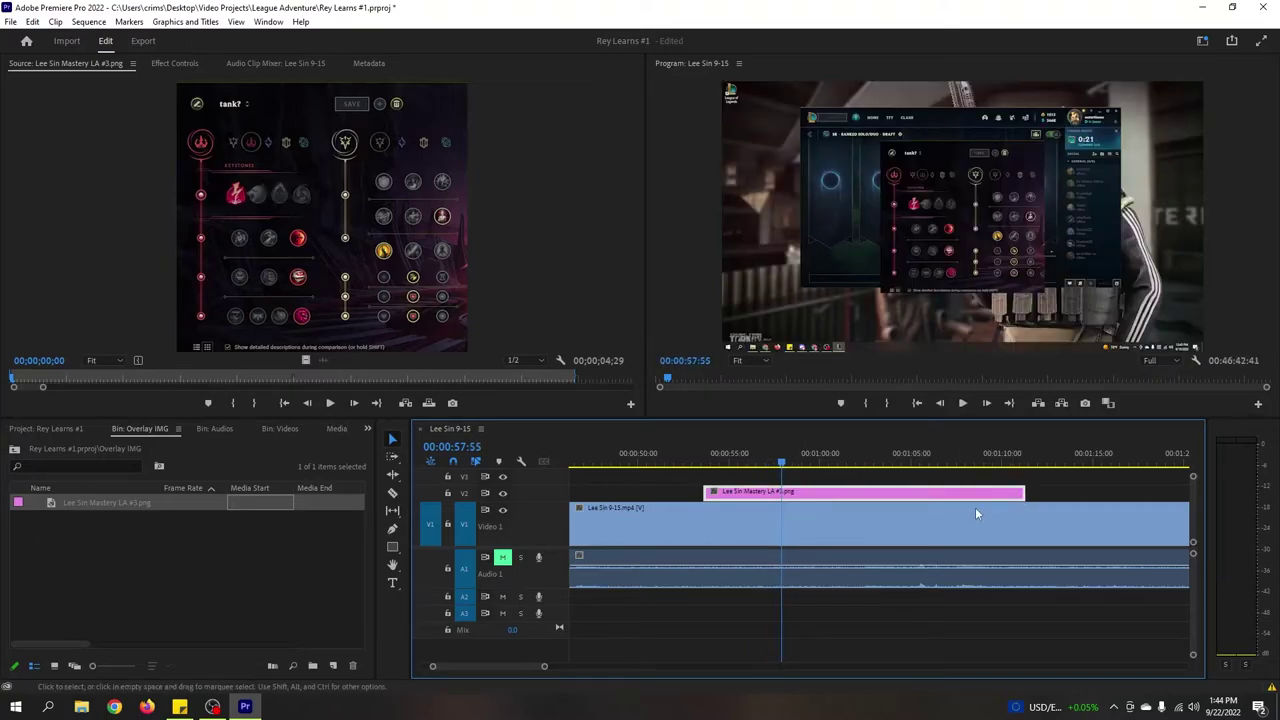
{"action": "key", "text": "space"}
{"action": "left_click_drag", "start_coordinate": [1030, 494], "coordinate": [919, 492]}
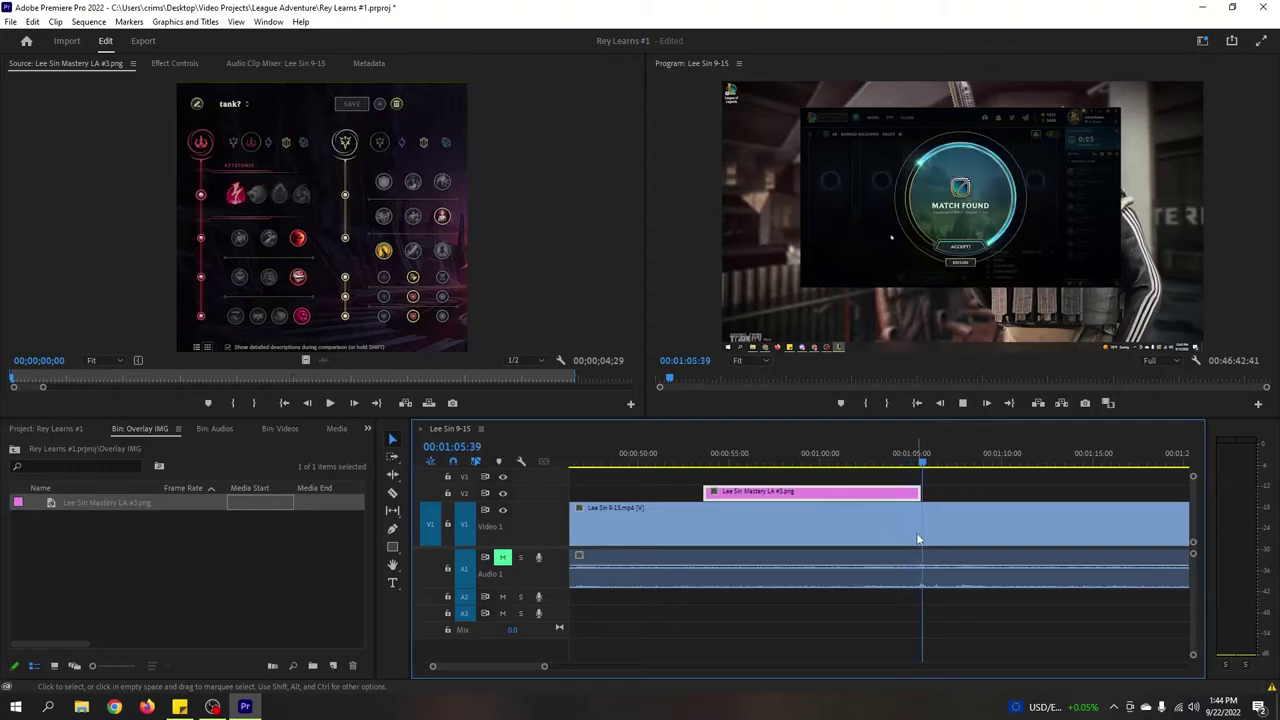
{"action": "key", "text": "space"}
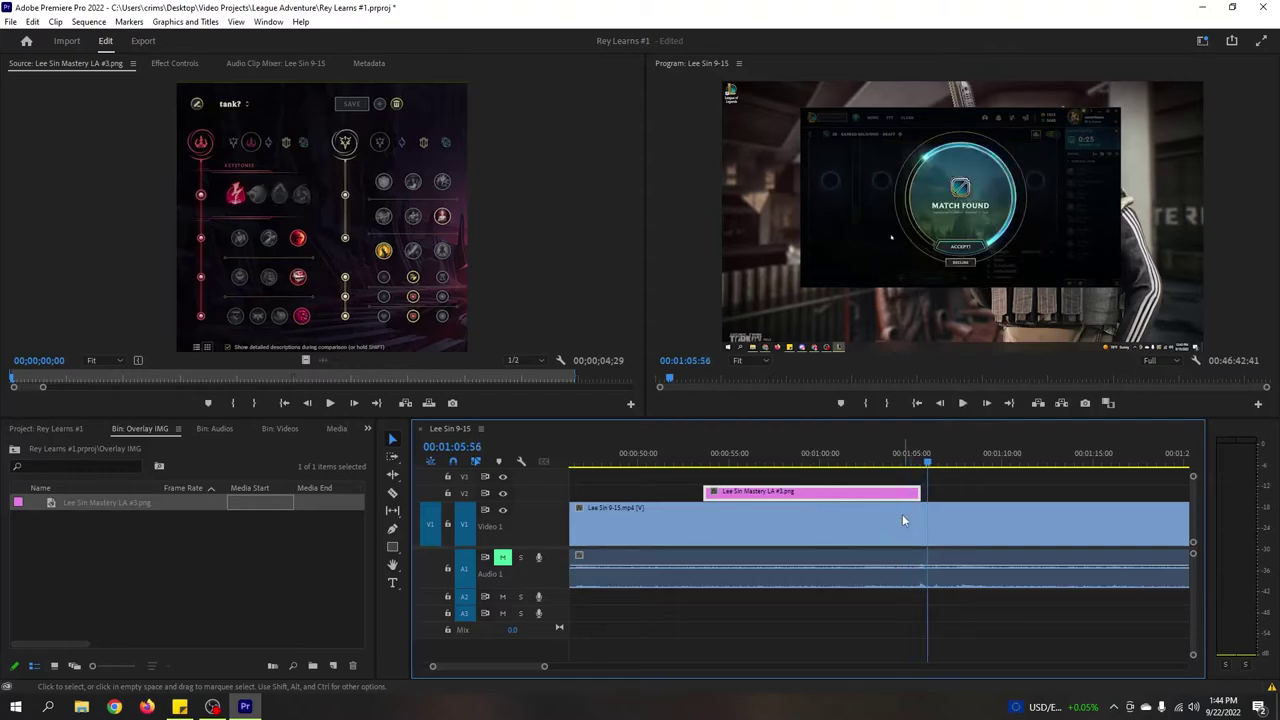
{"action": "left_click", "coordinate": [175, 63]}
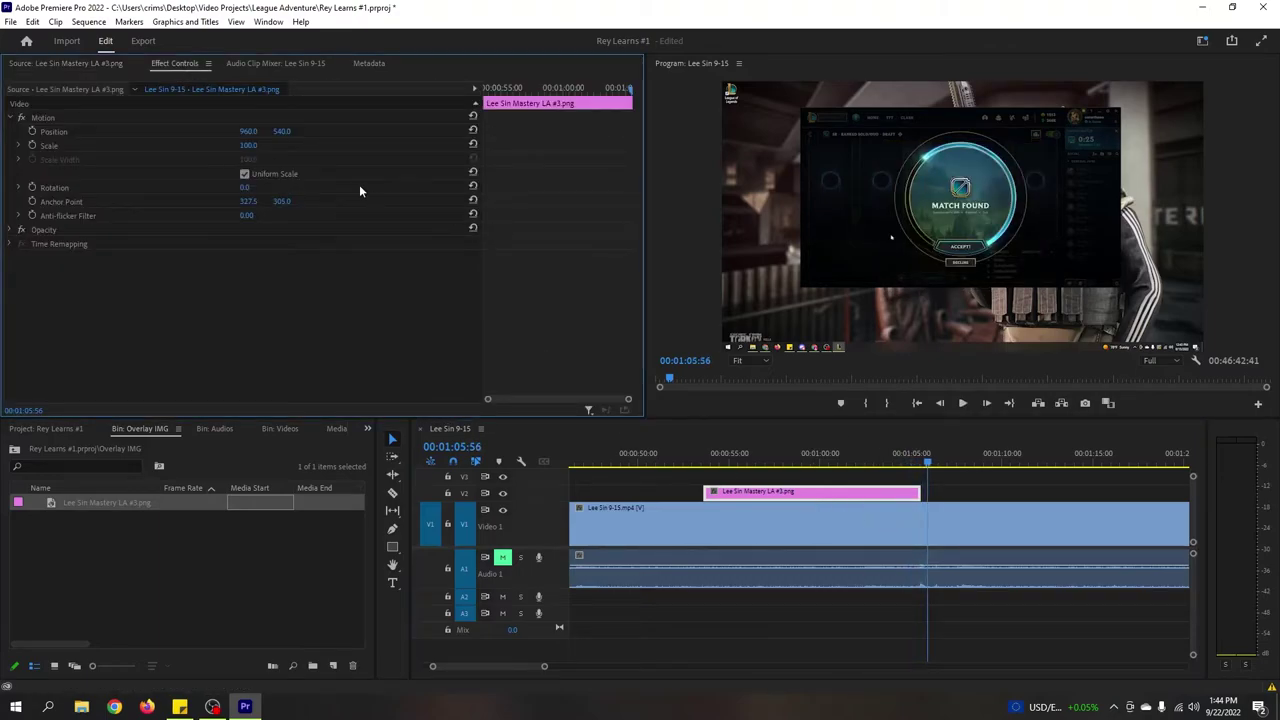
{"action": "left_click", "coordinate": [700, 463]}
{"action": "key", "text": "space"}
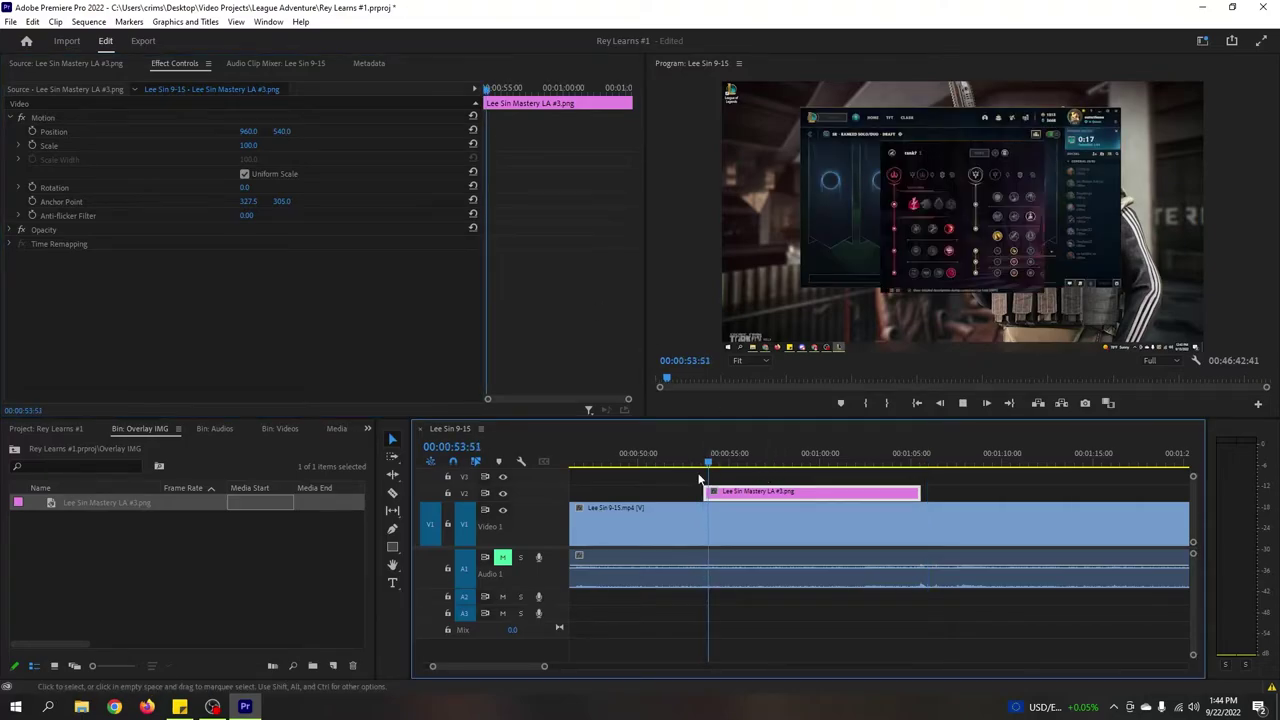
{"action": "key", "text": "space"}
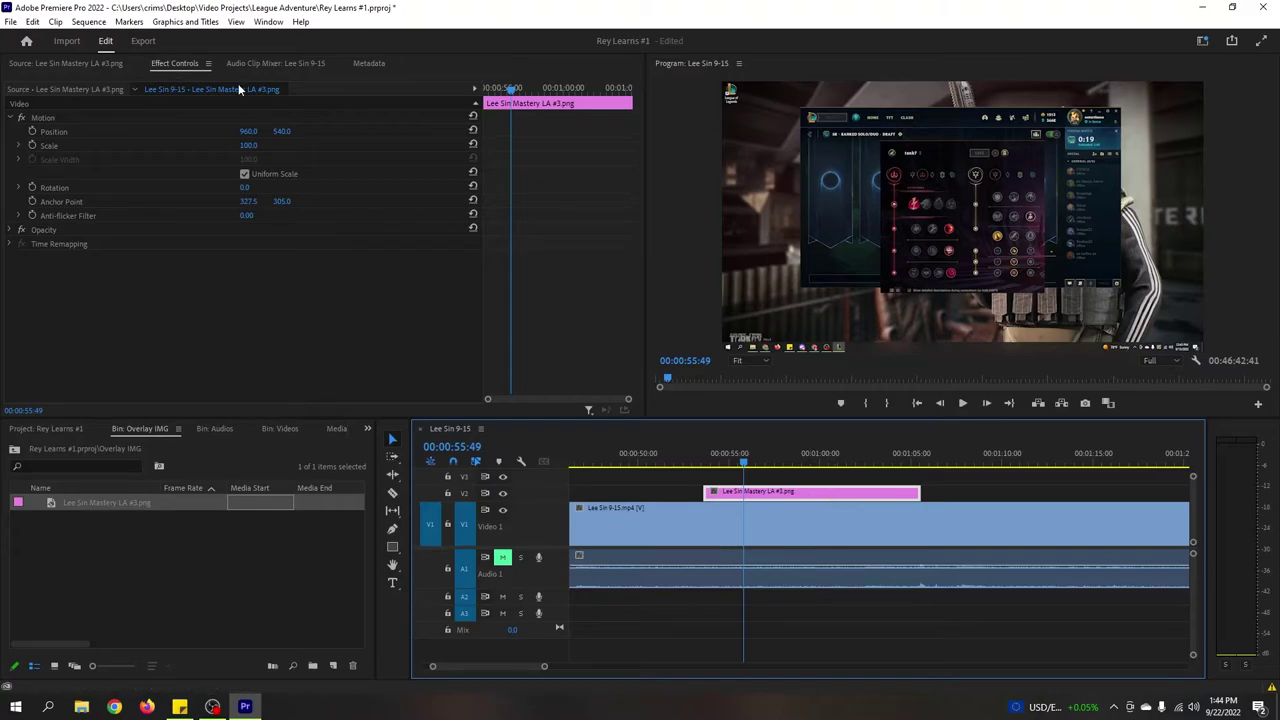
{"action": "left_click", "coordinate": [92, 63]}
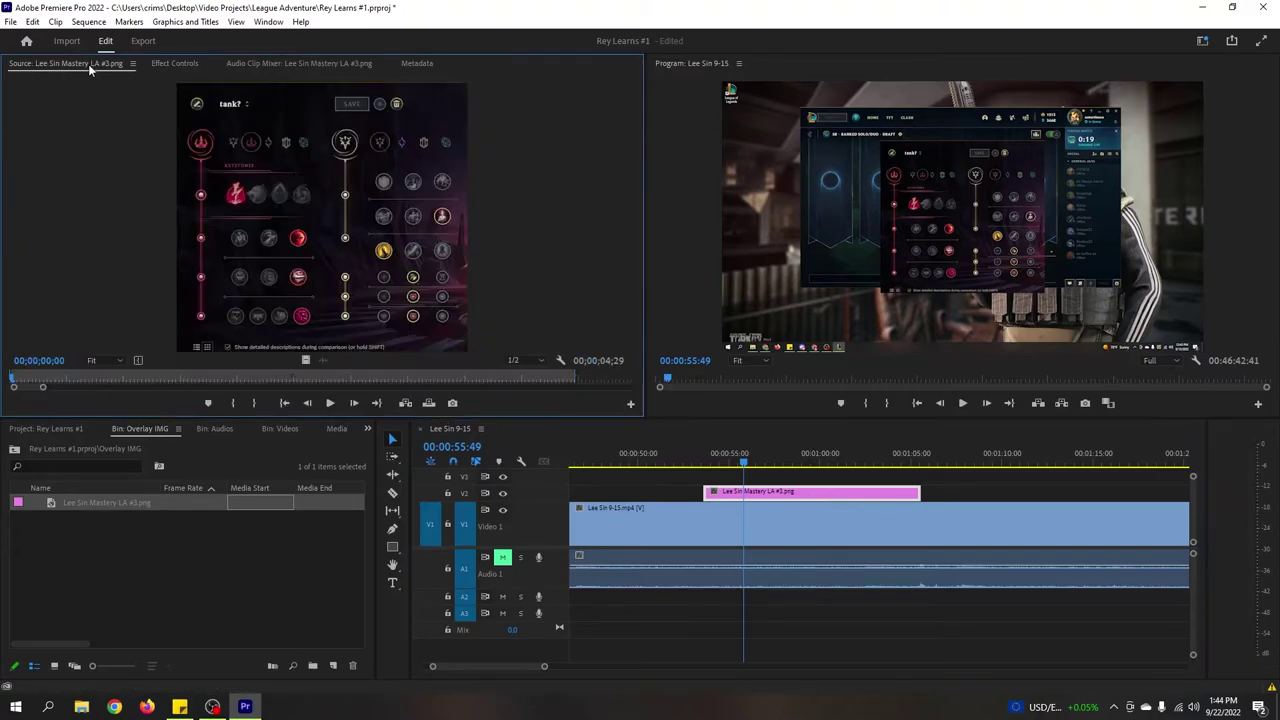
{"action": "left_click", "coordinate": [171, 63]}
{"action": "left_click", "coordinate": [270, 62]}
{"action": "left_click", "coordinate": [330, 63]}
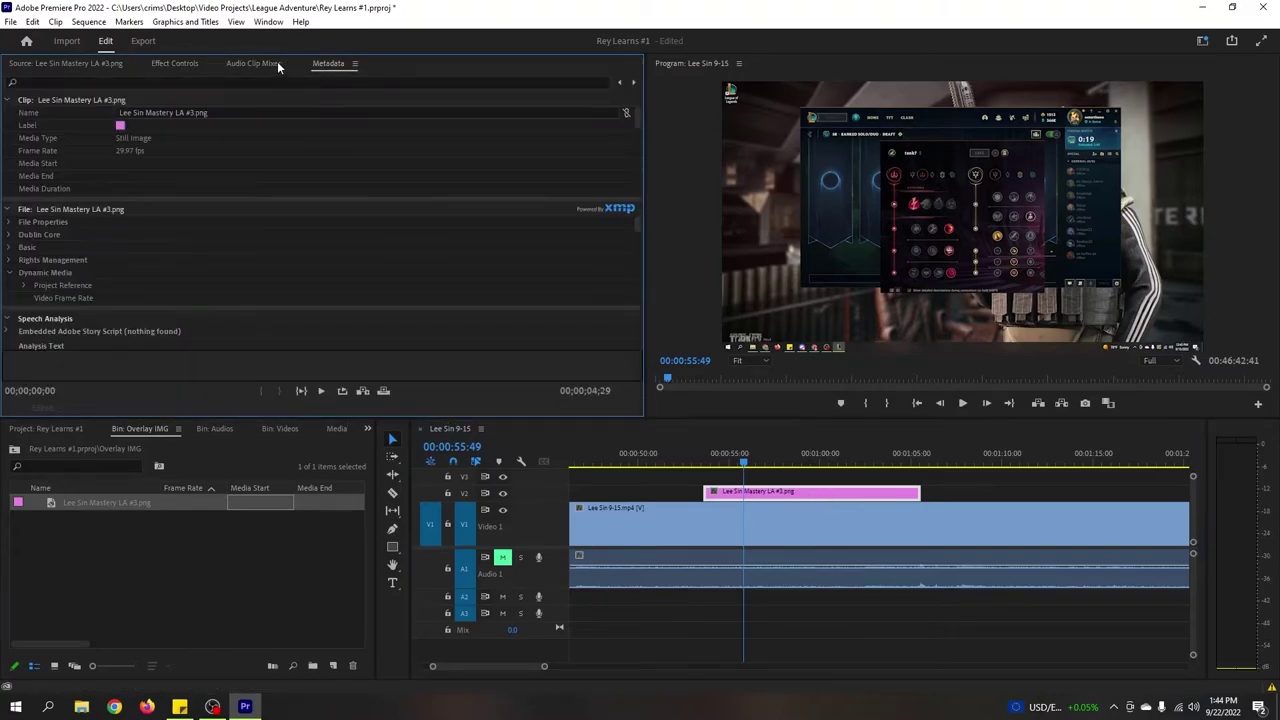
{"action": "left_click", "coordinate": [260, 60]}
{"action": "left_click", "coordinate": [175, 63]}
{"action": "left_click", "coordinate": [113, 63]}
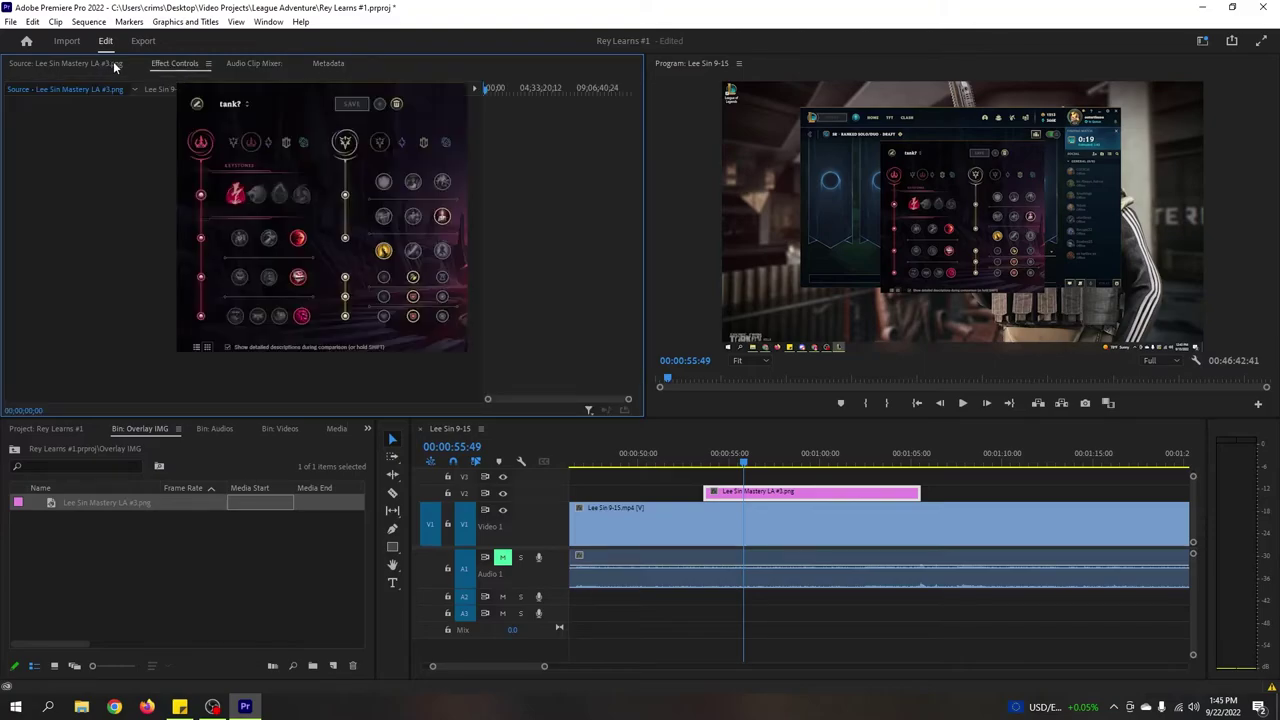
{"action": "left_click", "coordinate": [175, 63]}
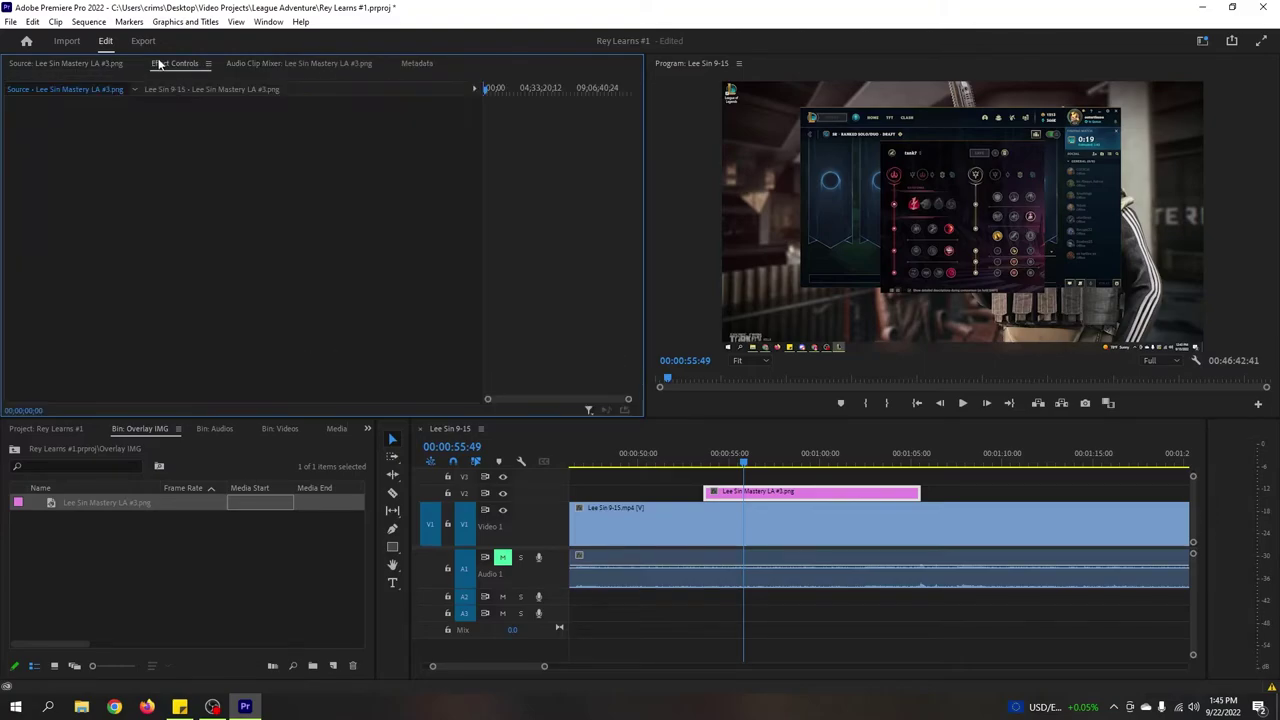
{"action": "double_click", "coordinate": [778, 494]}
{"action": "left_click", "coordinate": [259, 63]}
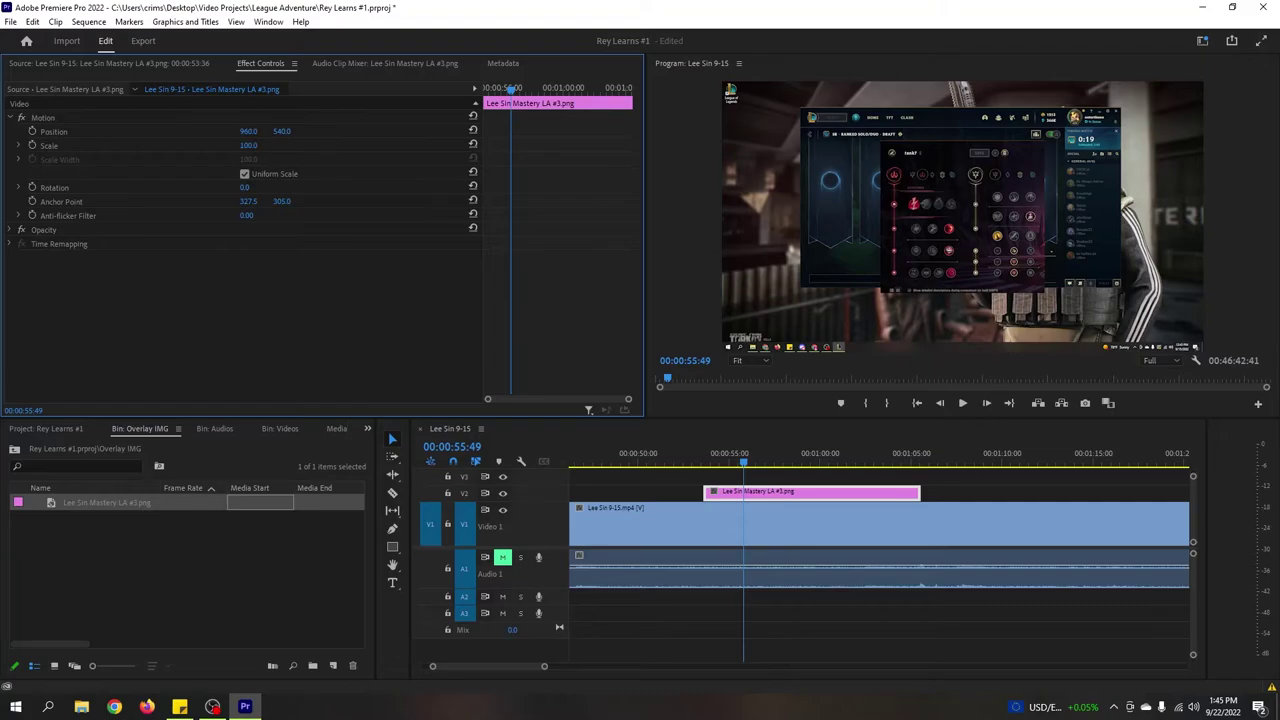
Set the overlay's Position to 1585, 313 in the top-right corner and preview it
{"action": "left_click_drag", "start_coordinate": [248, 131], "coordinate": [35, 131]}
{"action": "mouse_move", "coordinate": [890, 237]}
{"action": "left_mouse_down"}
{"action": "mouse_move", "coordinate": [1011, 238]}
{"action": "mouse_move", "coordinate": [891, 237]}
{"action": "left_mouse_up"}
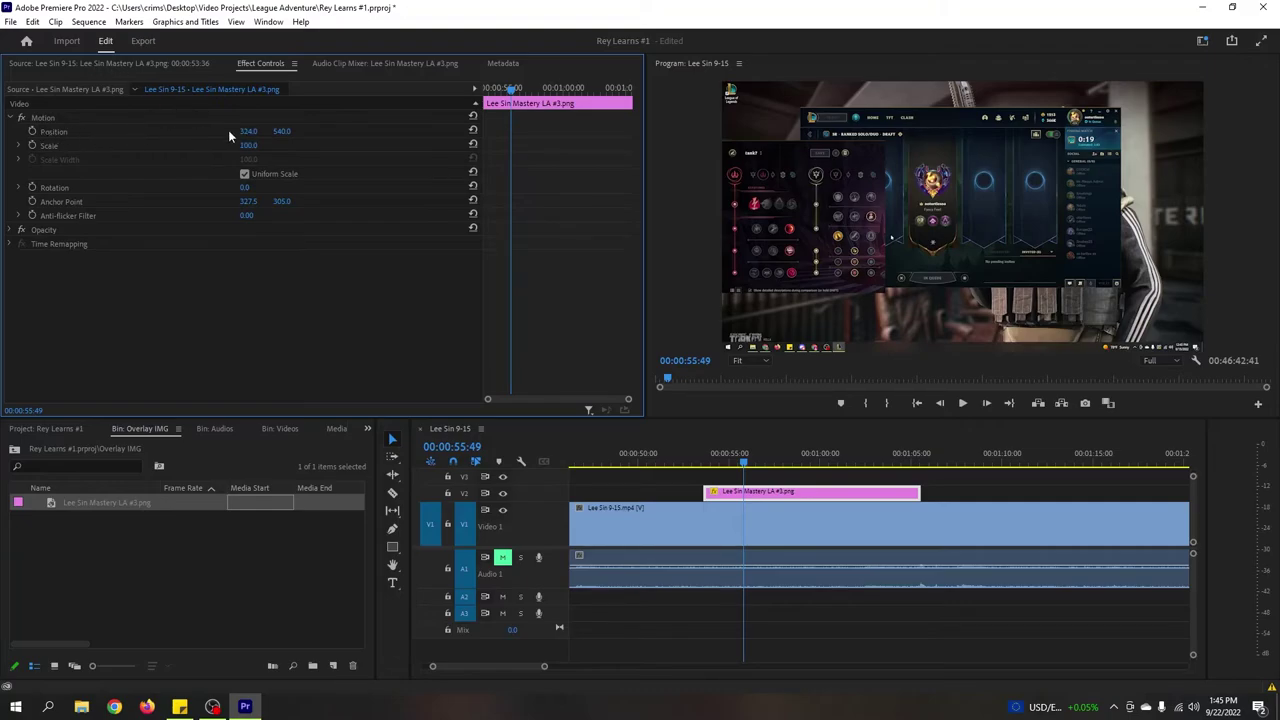
{"action": "mouse_move", "coordinate": [250, 131]}
{"action": "left_mouse_down"}
{"action": "mouse_move", "coordinate": [345, 131]}
{"action": "mouse_move", "coordinate": [256, 131]}
{"action": "left_mouse_up"}
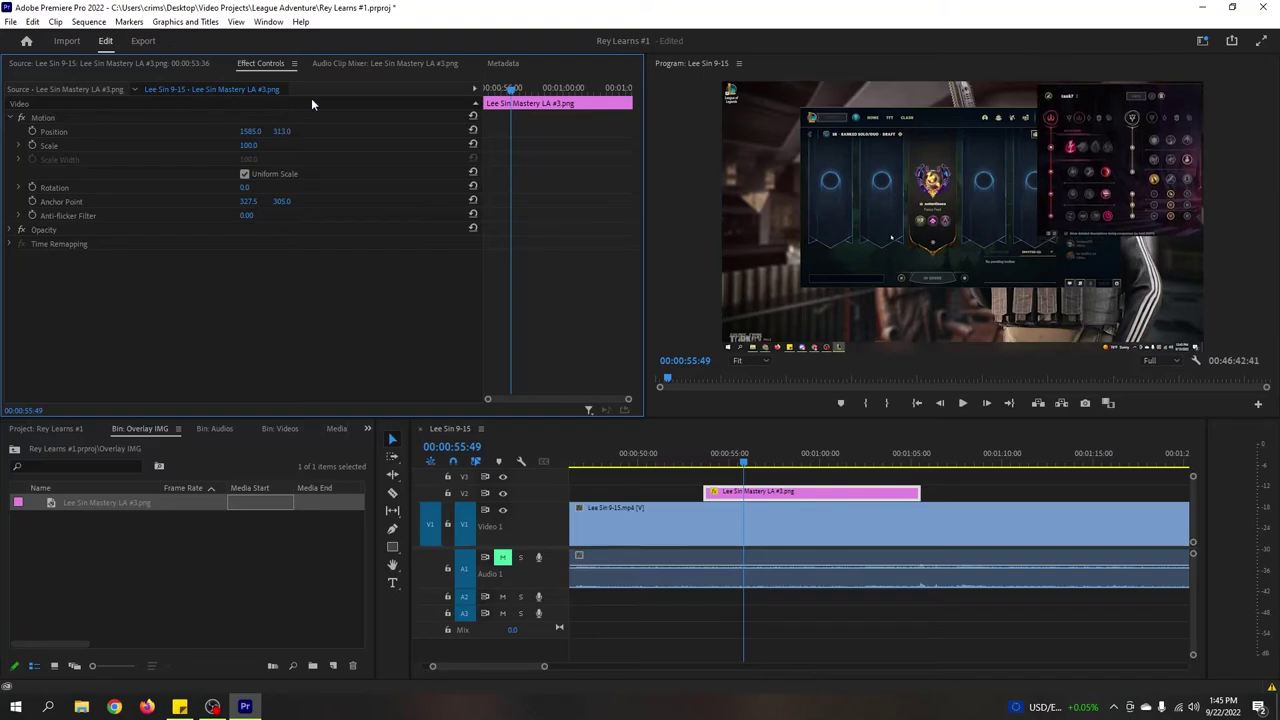
{"action": "left_click", "coordinate": [686, 459]}
{"action": "key", "text": "space"}
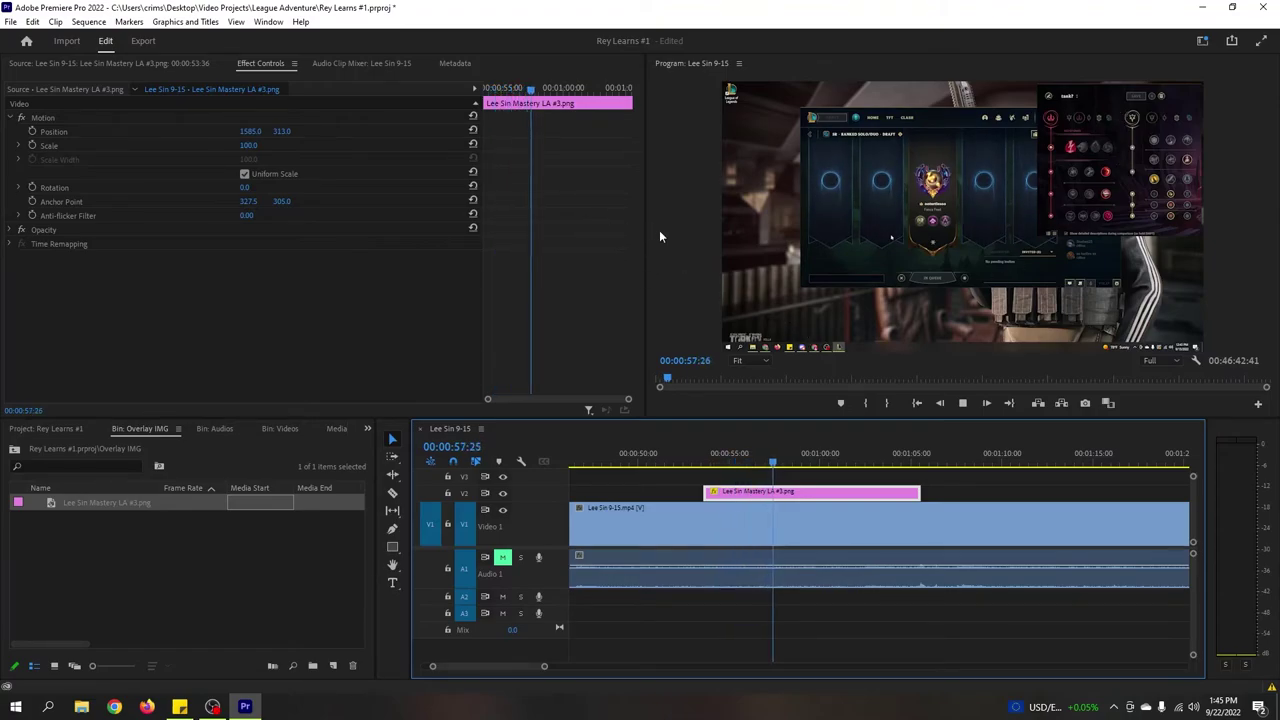
{"action": "key", "text": "space"}
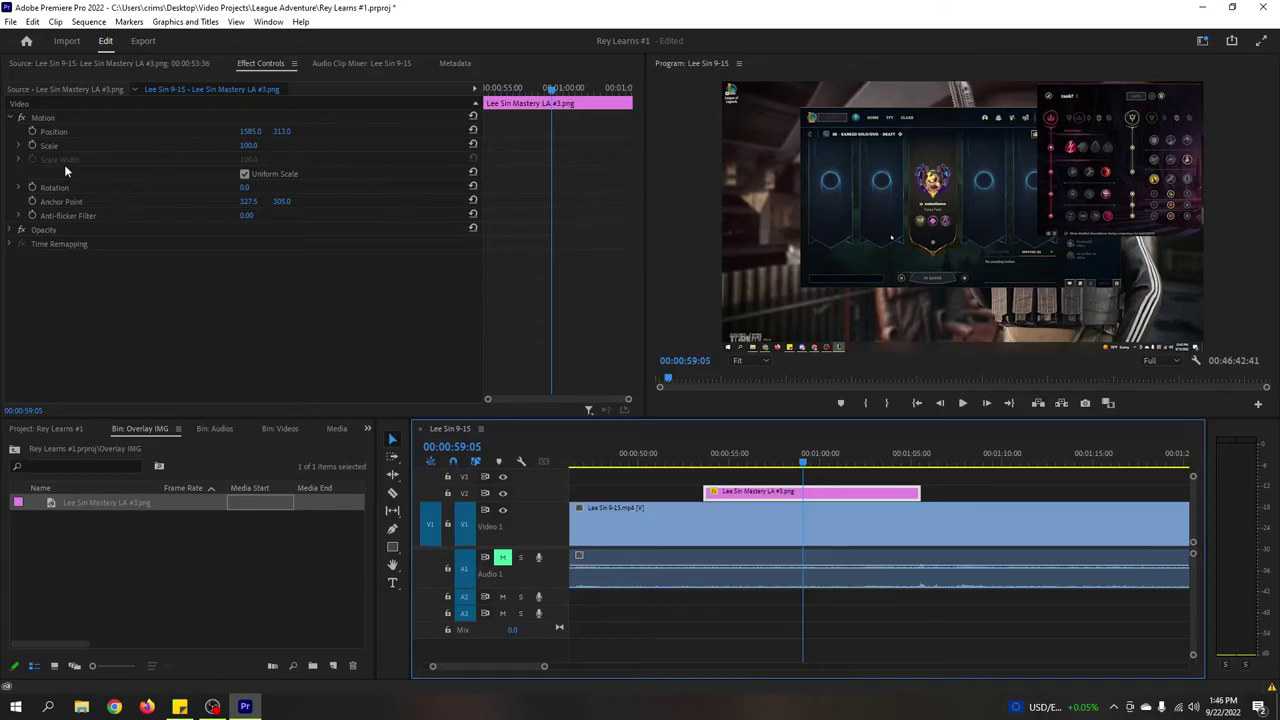
Scale the overlay to 80.1, try opacity 50, then restore opacity to 100
{"action": "left_click", "coordinate": [18, 146]}
{"action": "left_click_drag", "start_coordinate": [249, 172], "coordinate": [199, 171]}
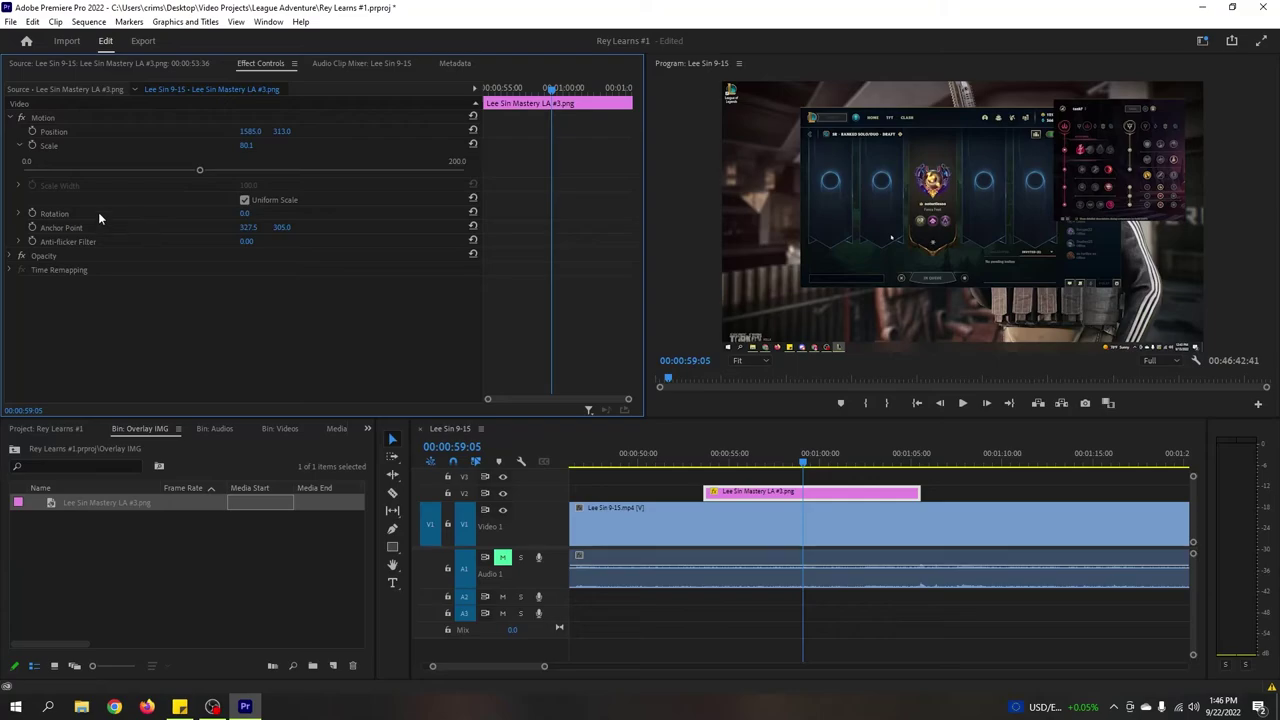
{"action": "left_click", "coordinate": [9, 256]}
{"action": "left_click", "coordinate": [258, 283]}
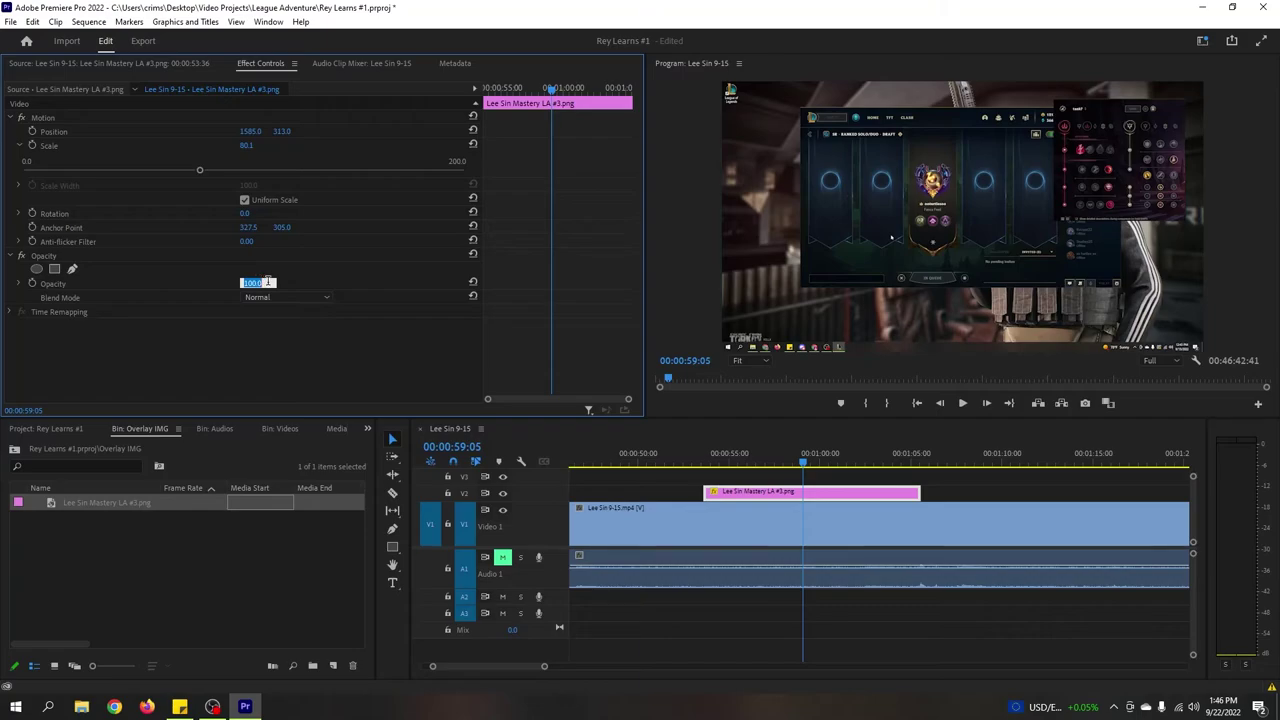
{"action": "key", "text": "Return"}
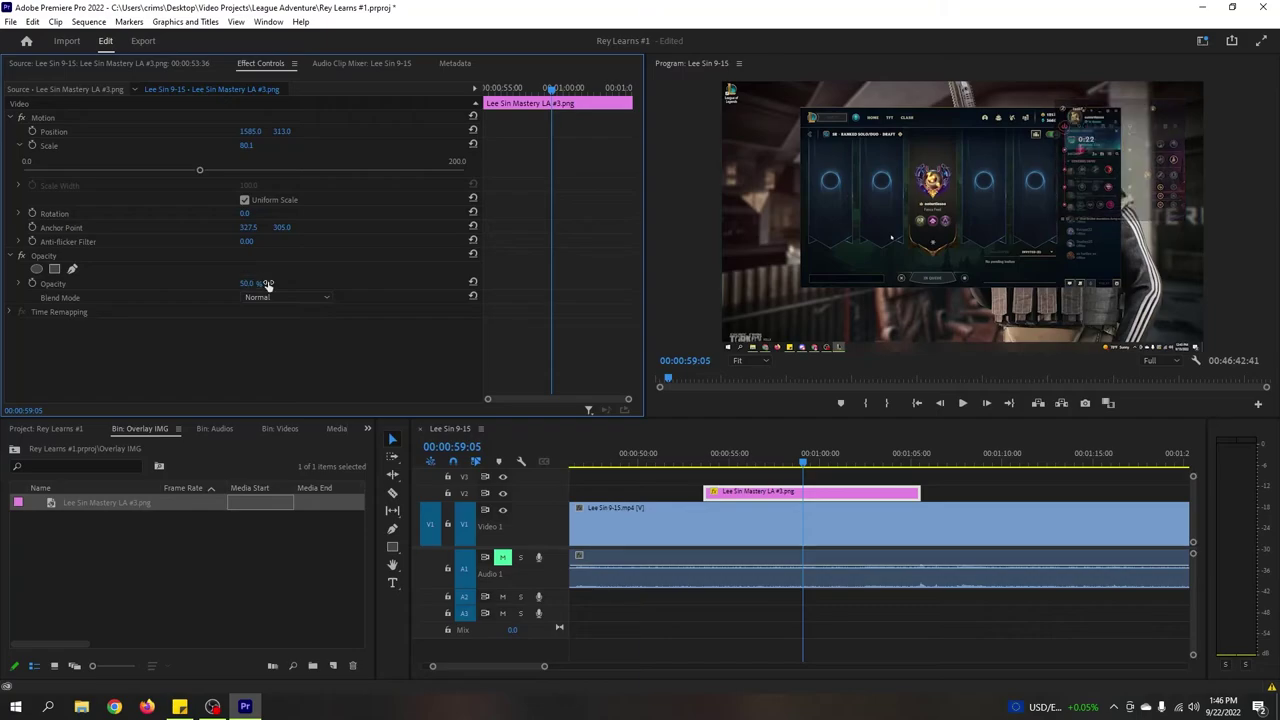
{"action": "left_click", "coordinate": [1213, 236]}
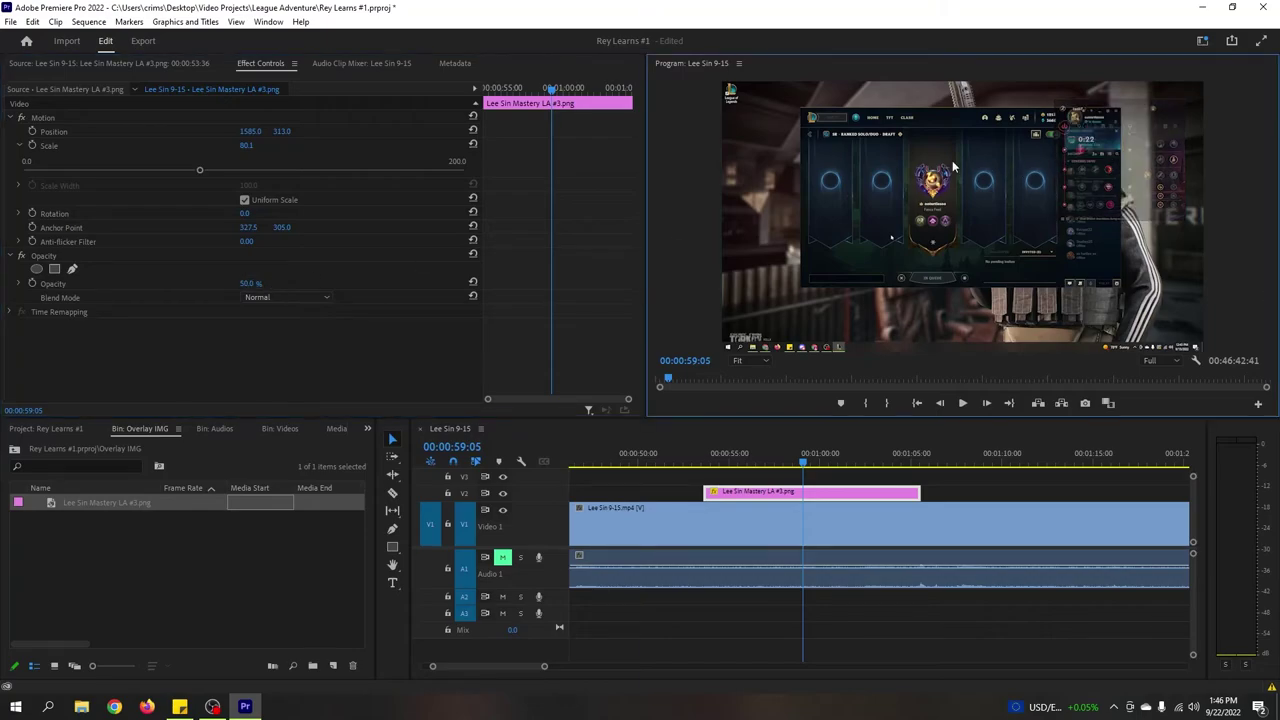
{"action": "left_click", "coordinate": [255, 283]}
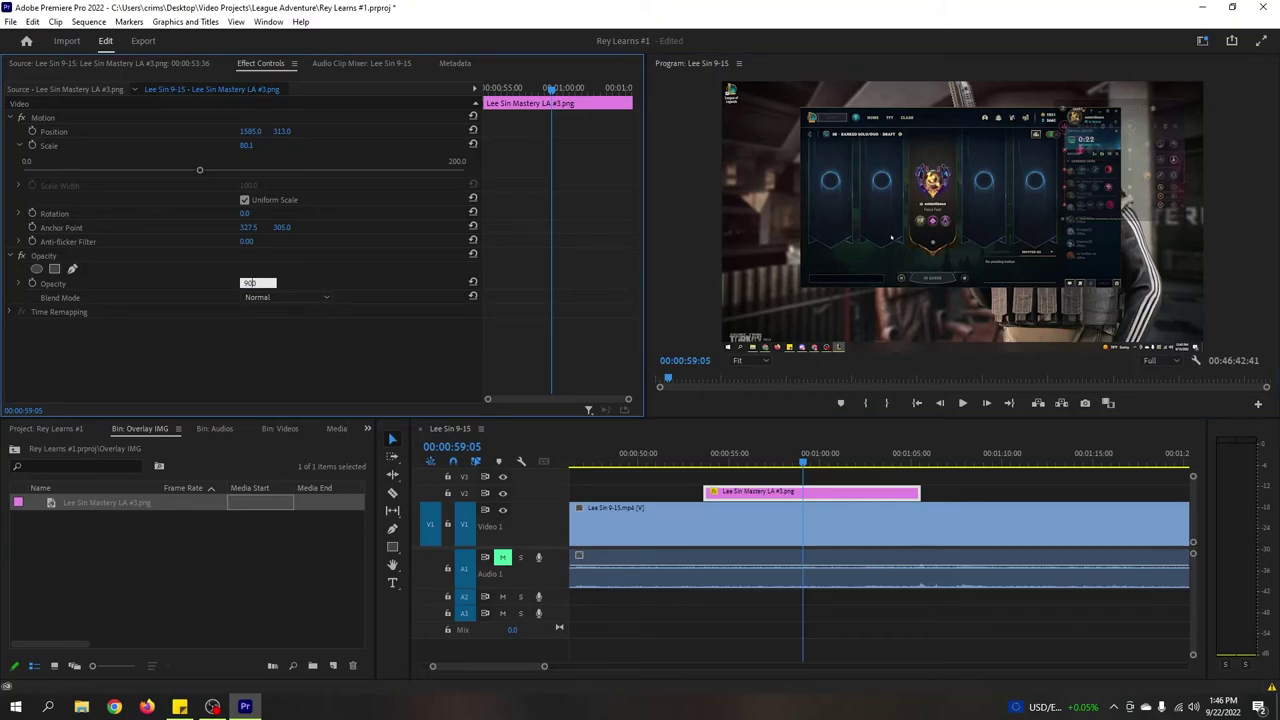
{"action": "key", "text": "Return"}
{"action": "left_click", "coordinate": [1125, 168]}
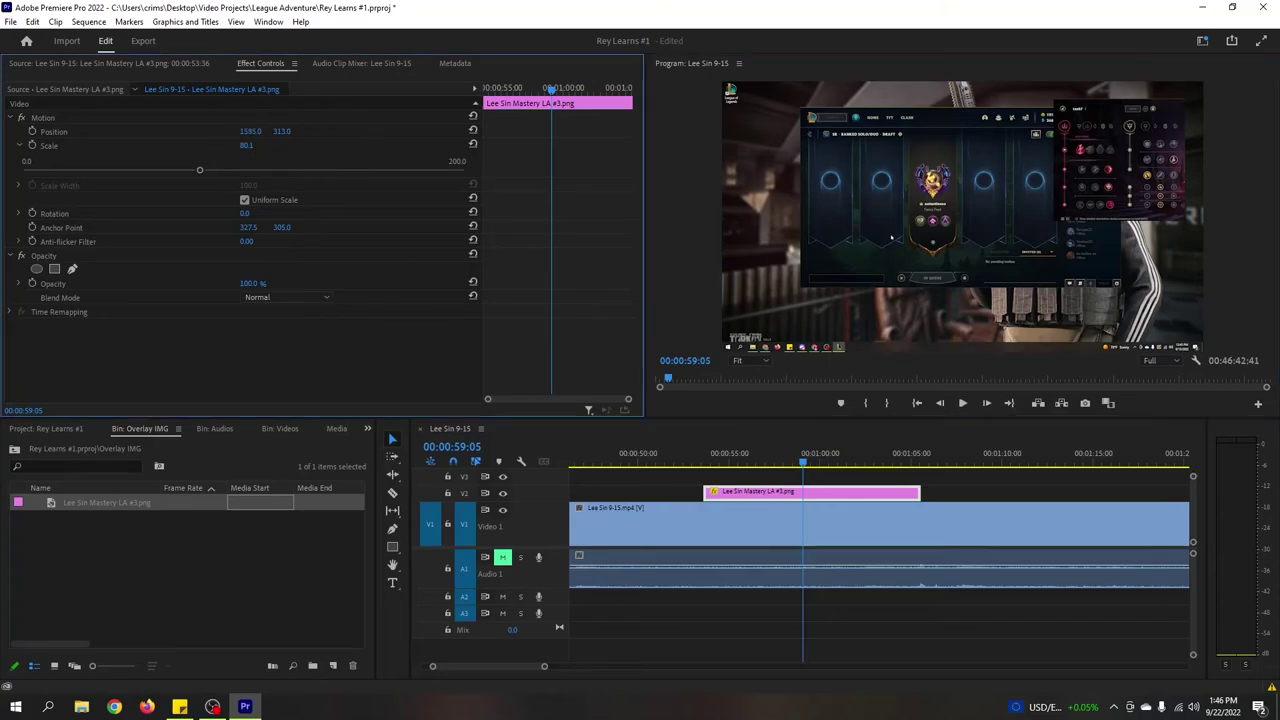
Set the overlay's Position to 258, 802 in the bottom-left corner and play it back
{"action": "left_click_drag", "start_coordinate": [250, 131], "coordinate": [5, 131]}
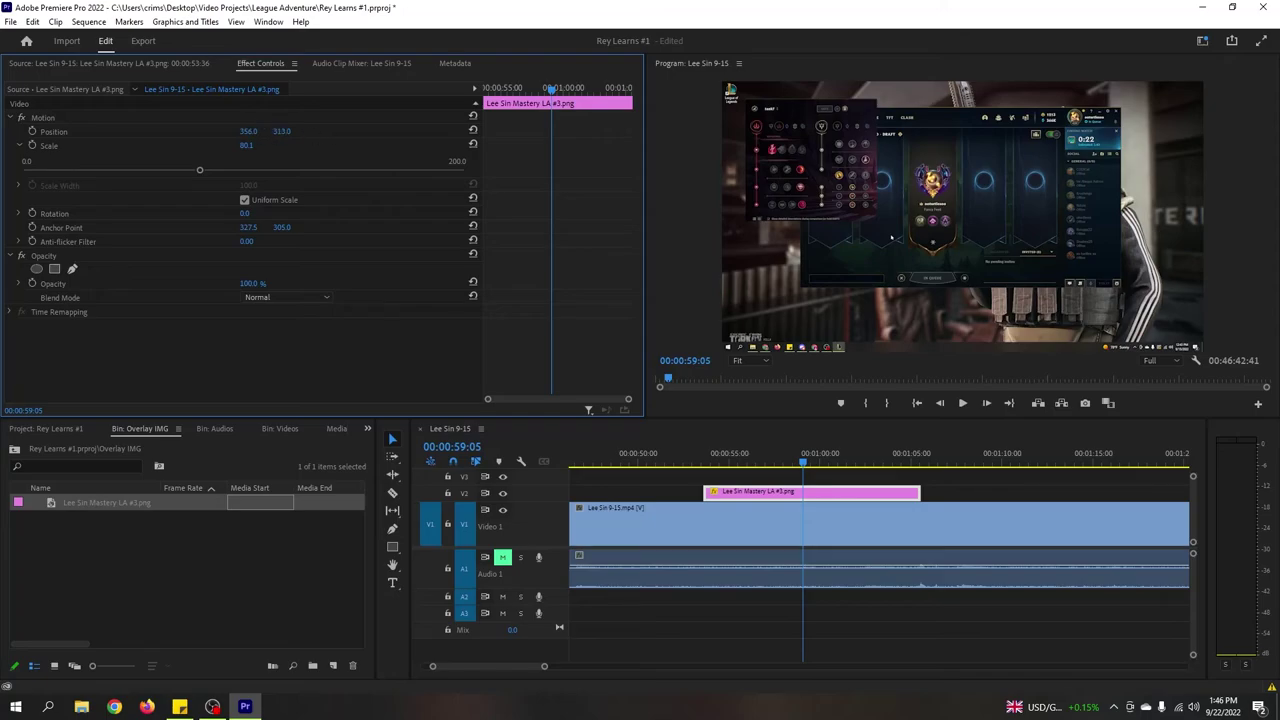
{"action": "left_click_drag", "start_coordinate": [281, 131], "coordinate": [460, 131]}
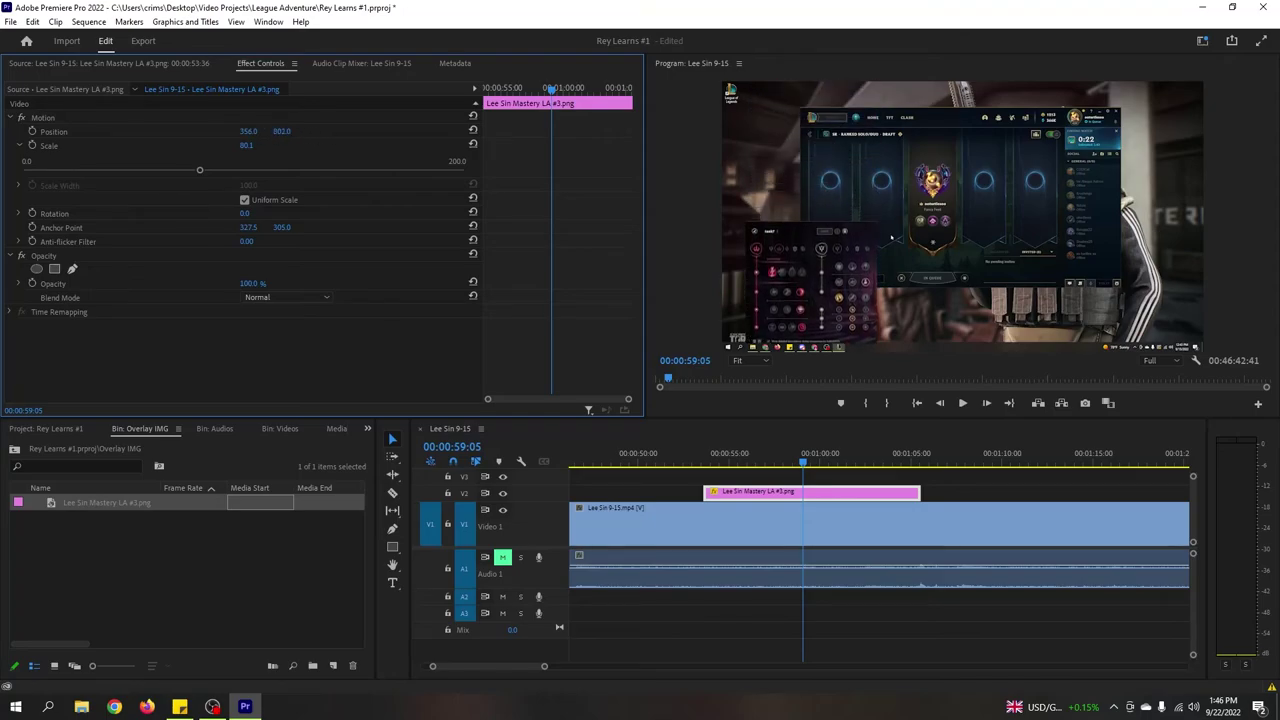
{"action": "left_click_drag", "start_coordinate": [248, 131], "coordinate": [208, 131]}
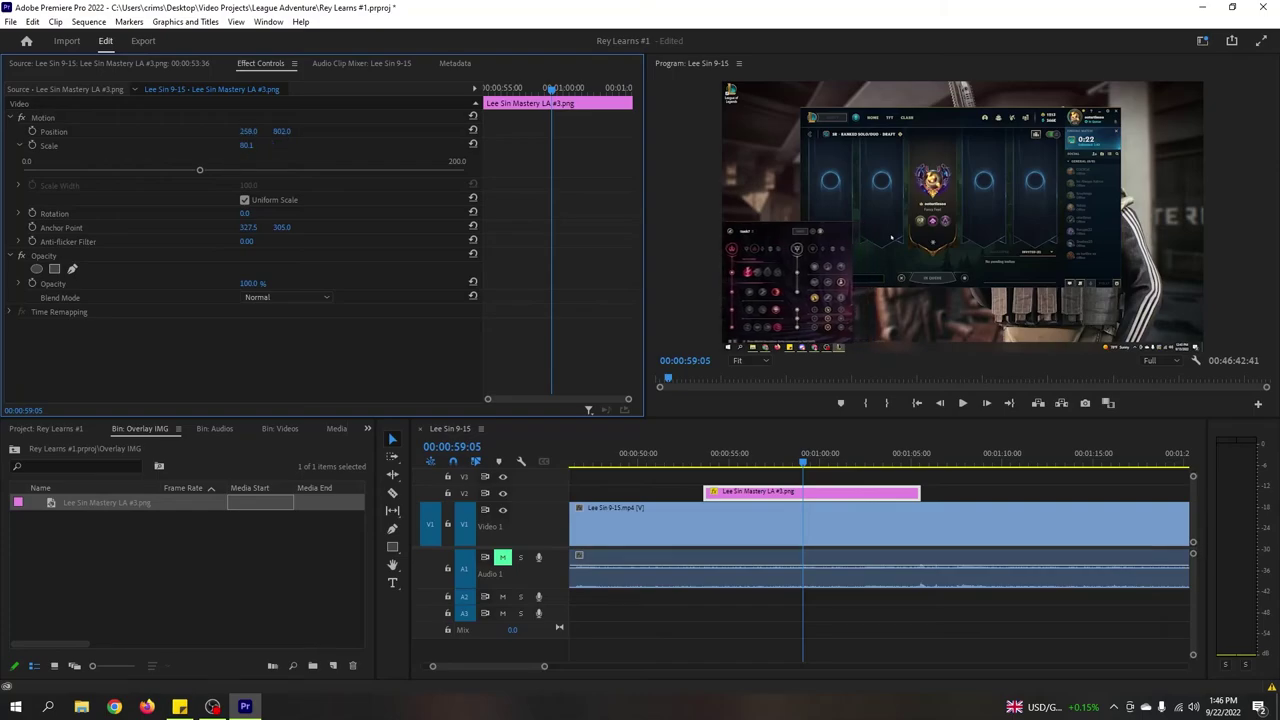
{"action": "left_click", "coordinate": [672, 458]}
{"action": "key", "text": "space"}
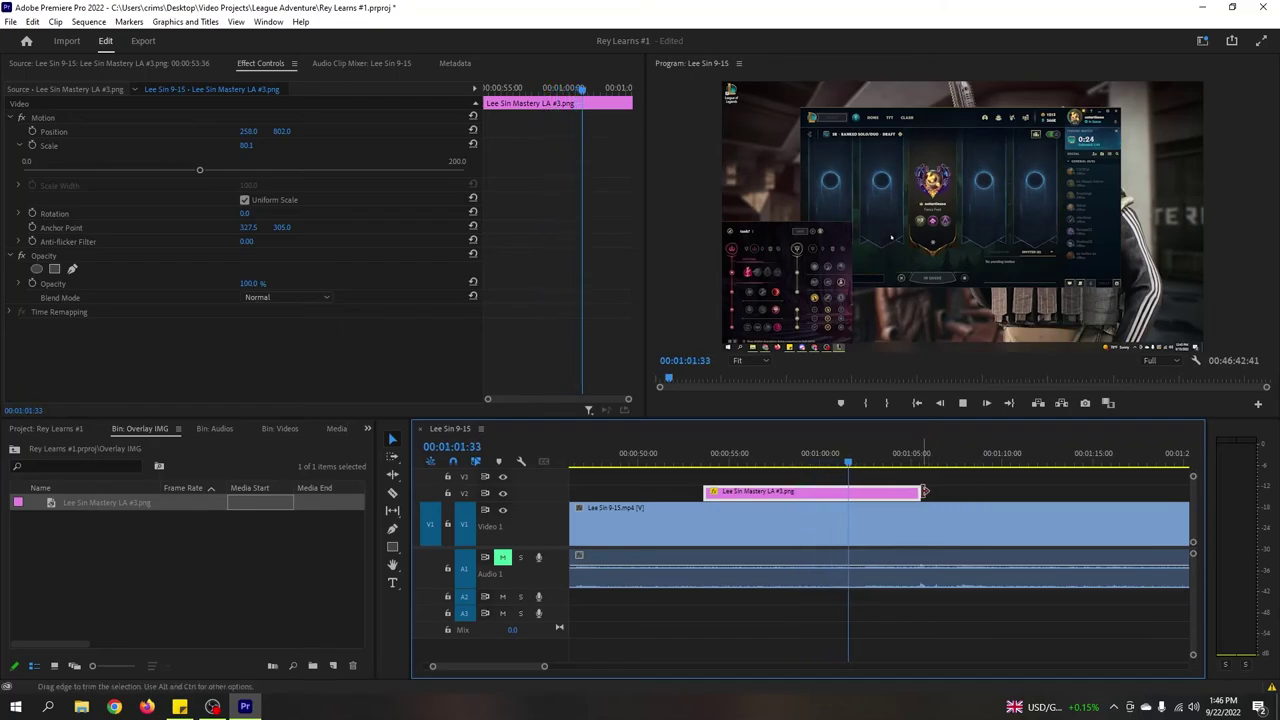
Test trimming the overlay's end, restore its original length, and move the playhead to 00:00:53:05
{"action": "left_click_drag", "start_coordinate": [931, 490], "coordinate": [881, 491]}
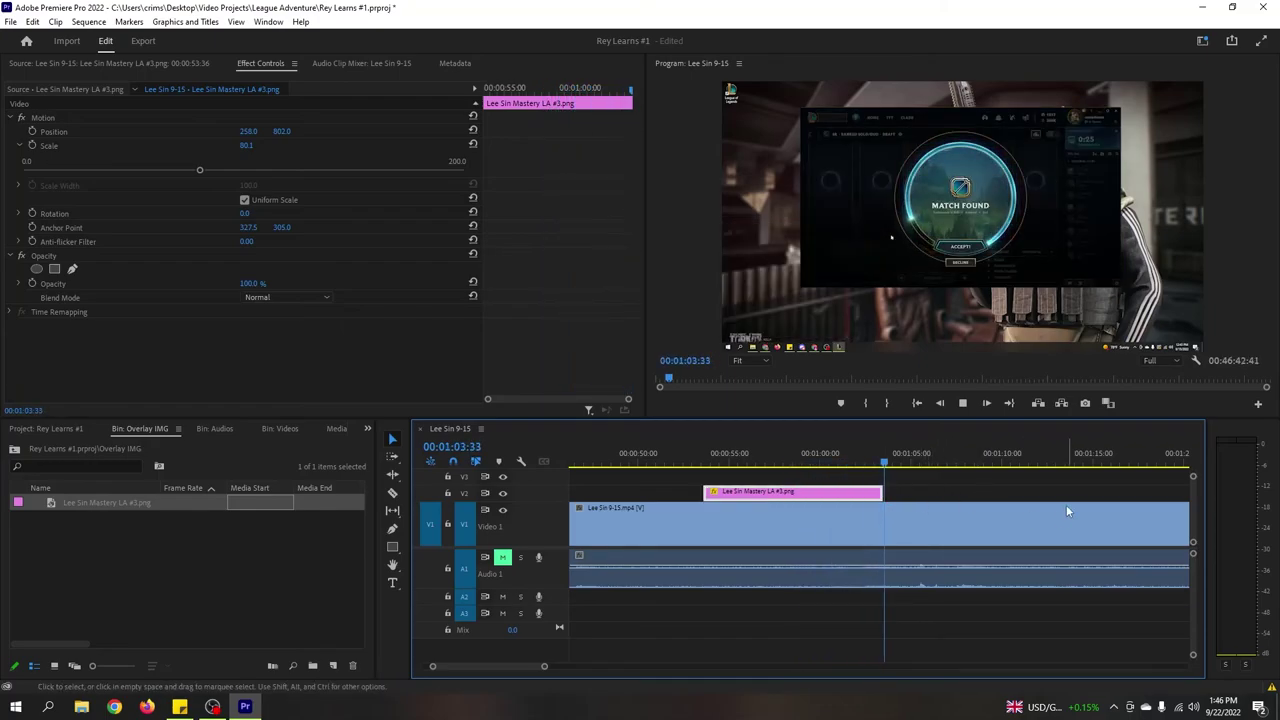
{"action": "key", "text": "ctrl+z"}
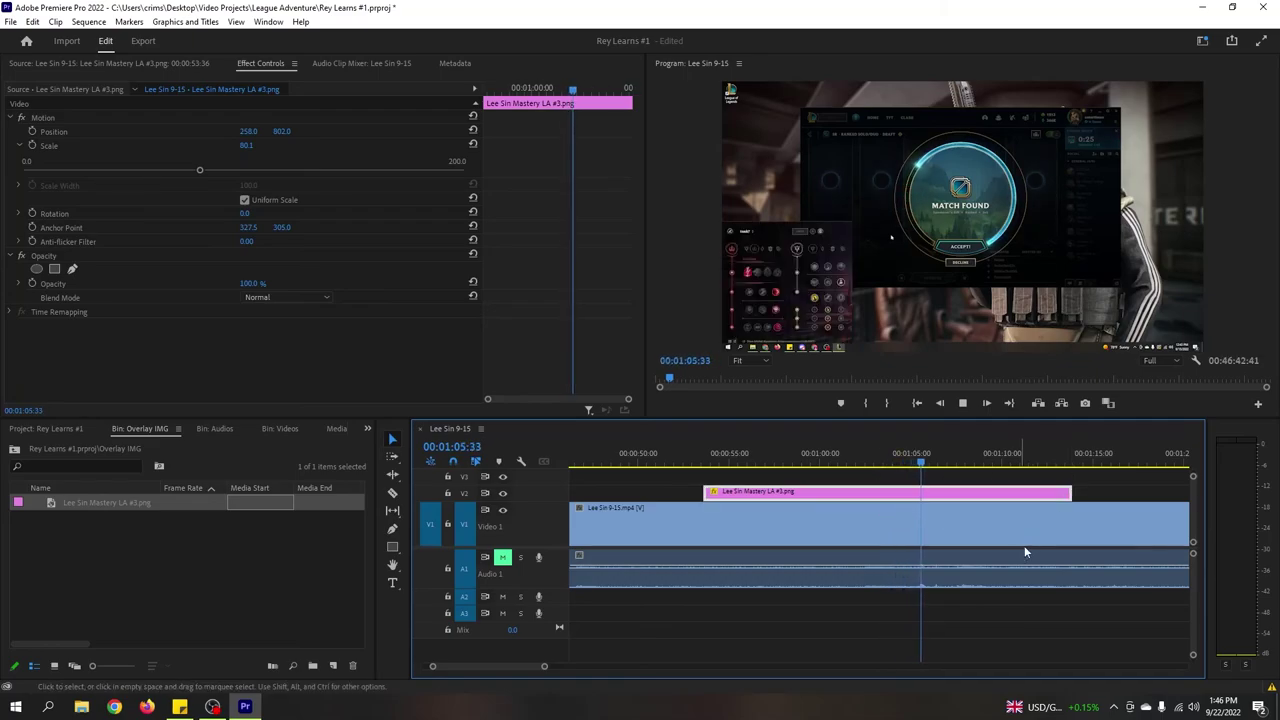
{"action": "left_click_drag", "start_coordinate": [1068, 492], "coordinate": [918, 497]}
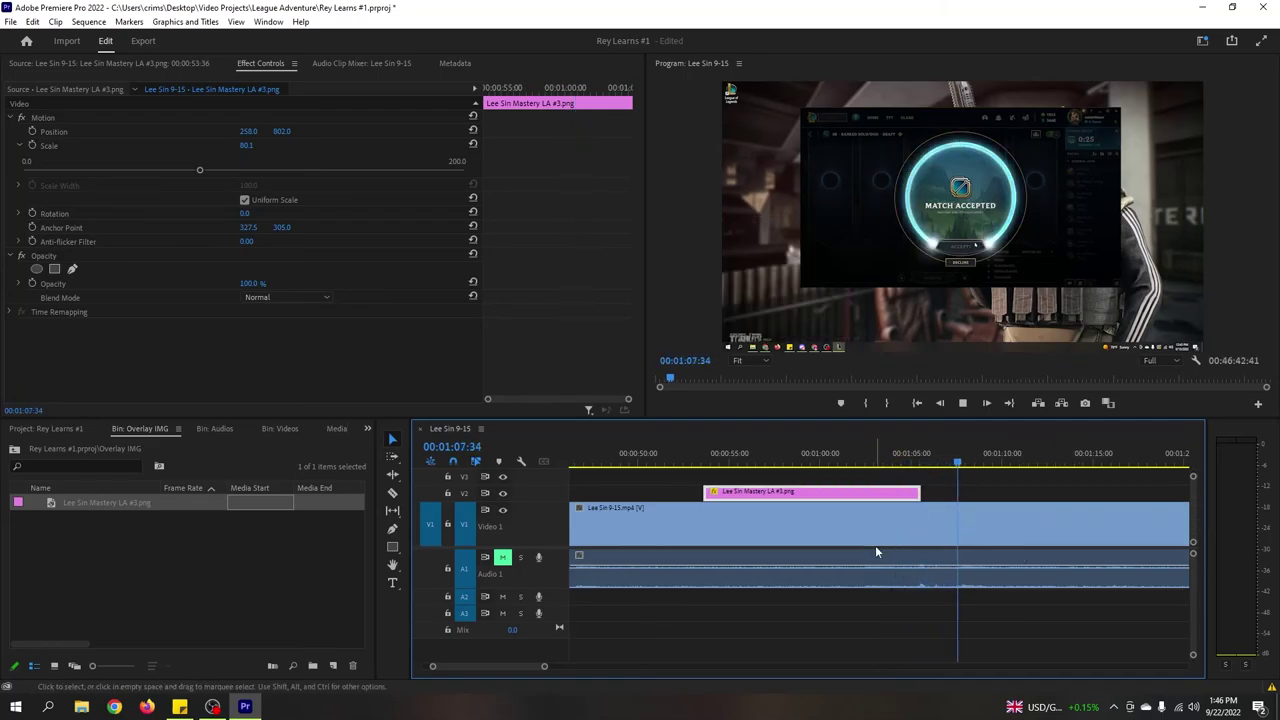
{"action": "key", "text": "space"}
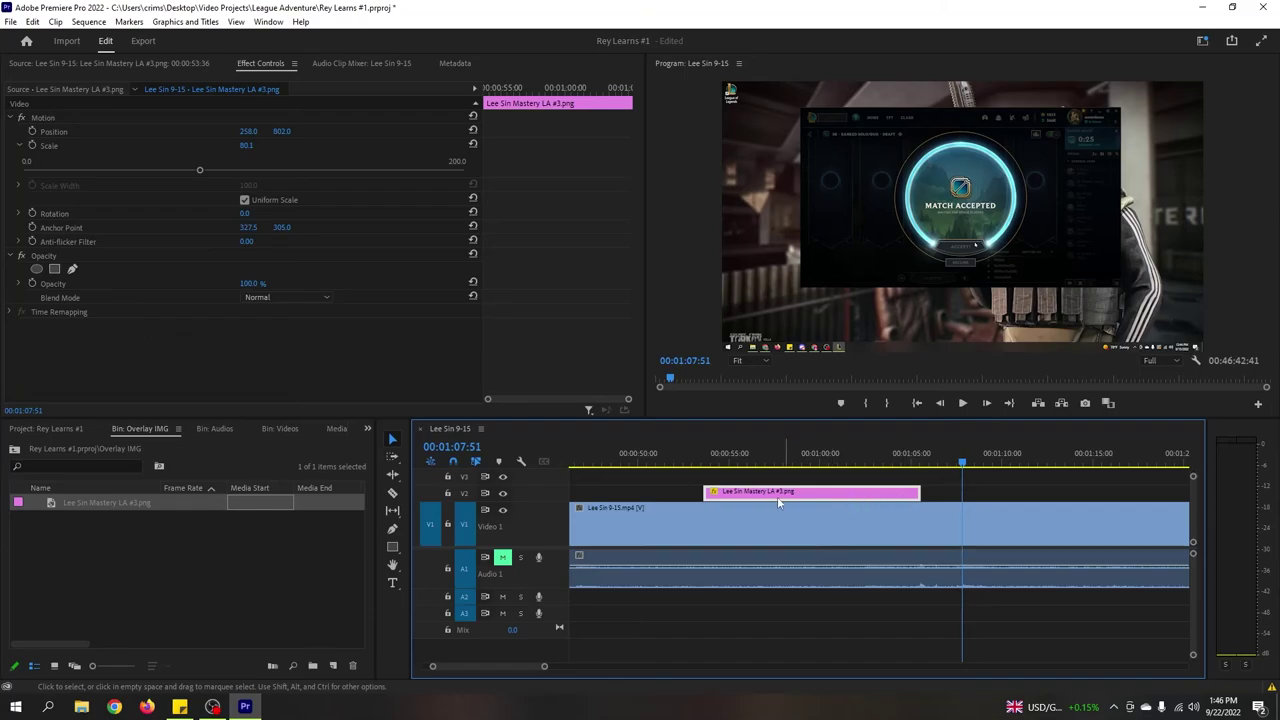
{"action": "left_click", "coordinate": [694, 460]}
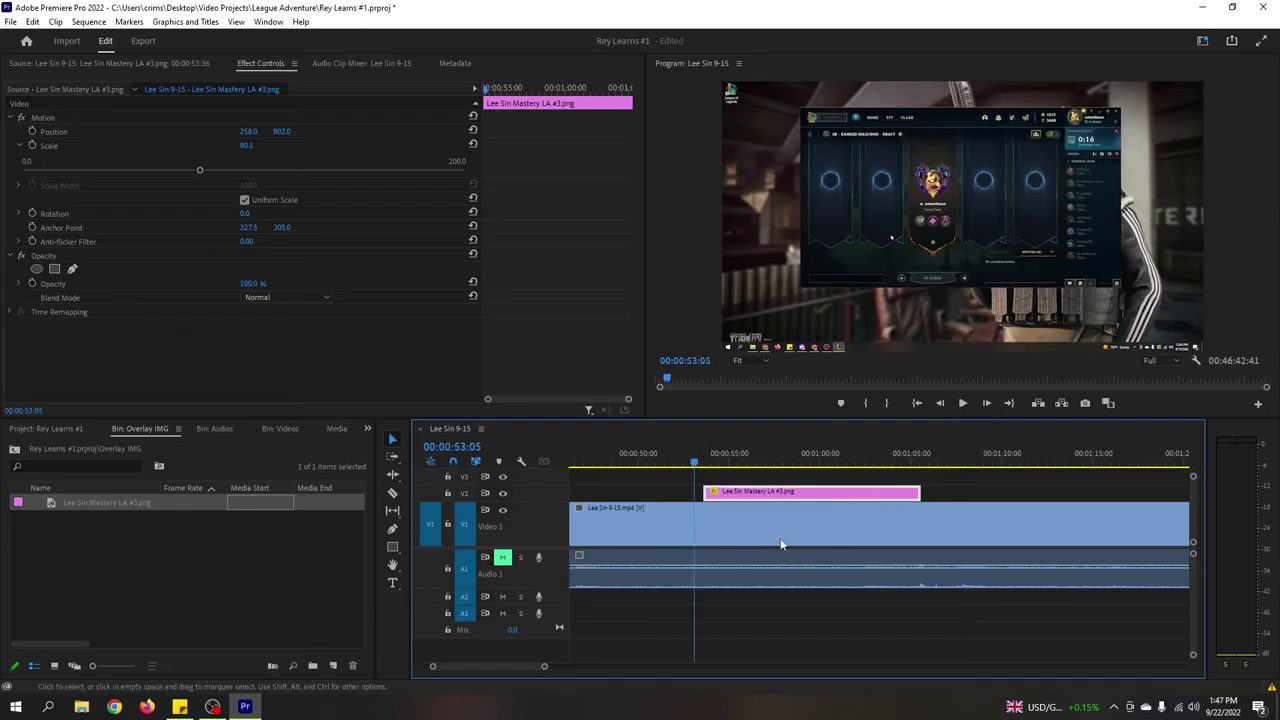
Razor-cut the V1 gameplay clip at 00:00:53:05, return to the Selection Tool, and play across the cut
{"action": "left_click", "coordinate": [392, 495]}
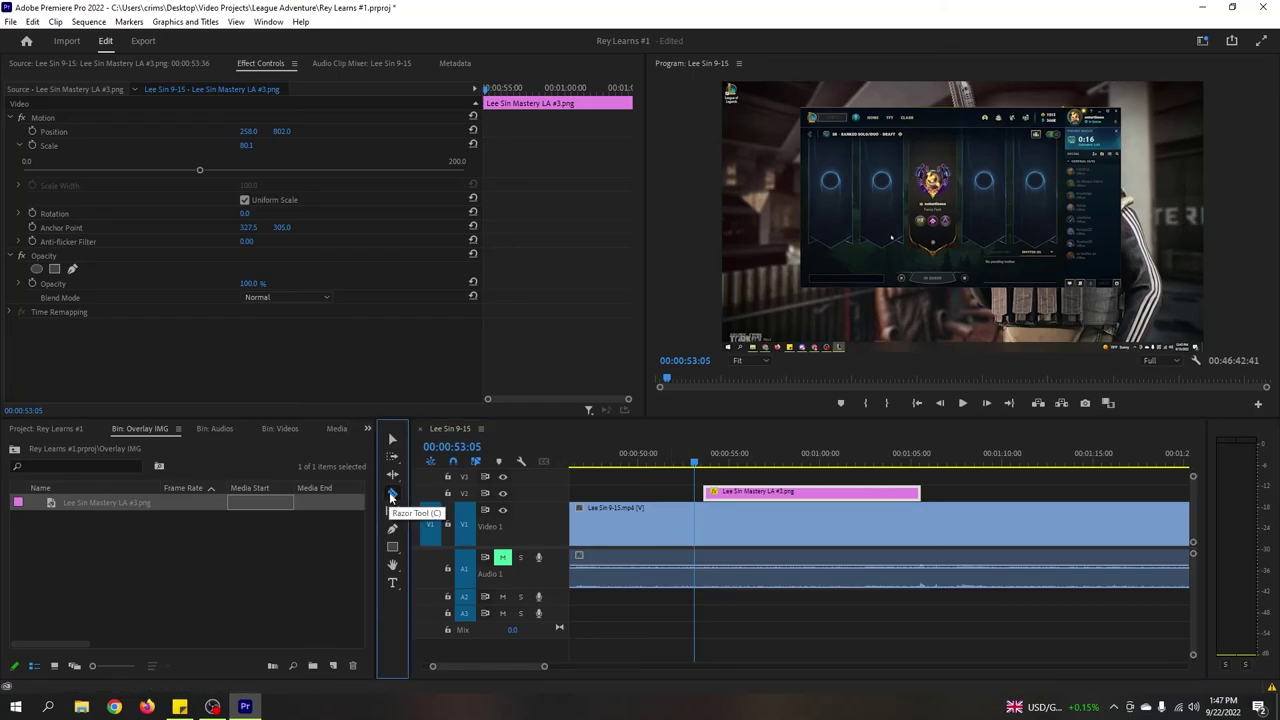
{"action": "left_click", "coordinate": [696, 530]}
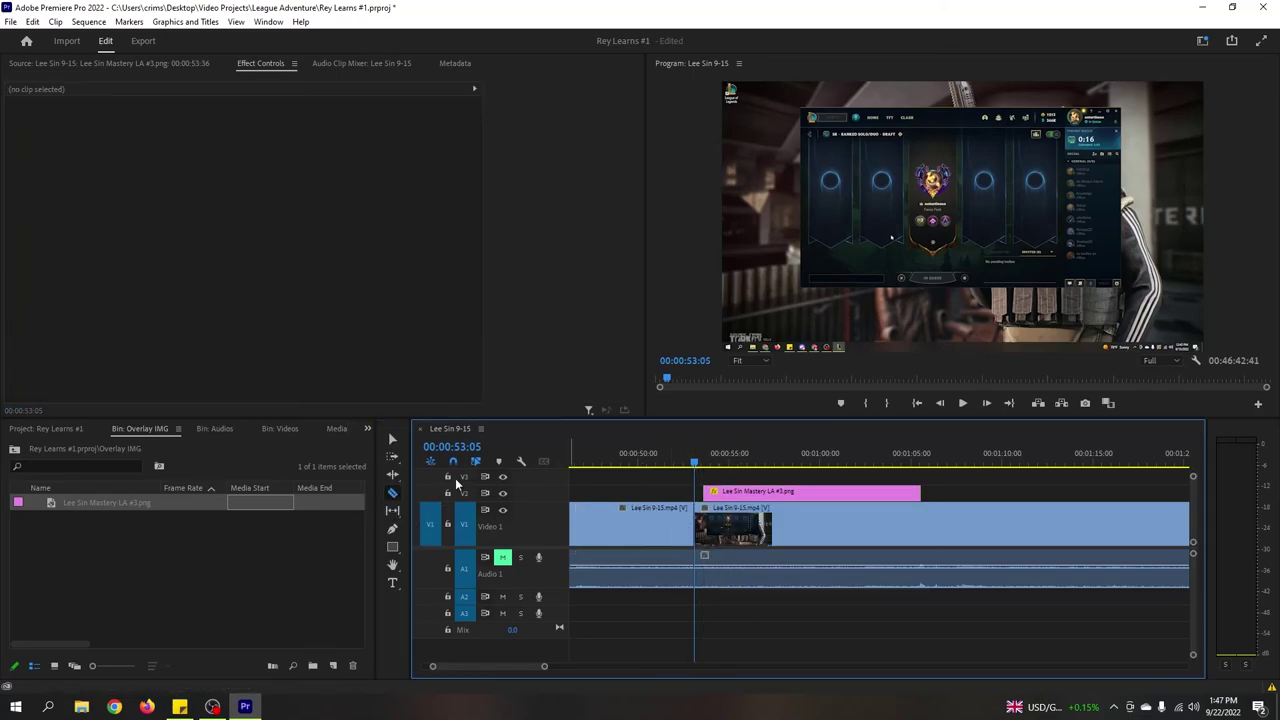
{"action": "left_click", "coordinate": [392, 440]}
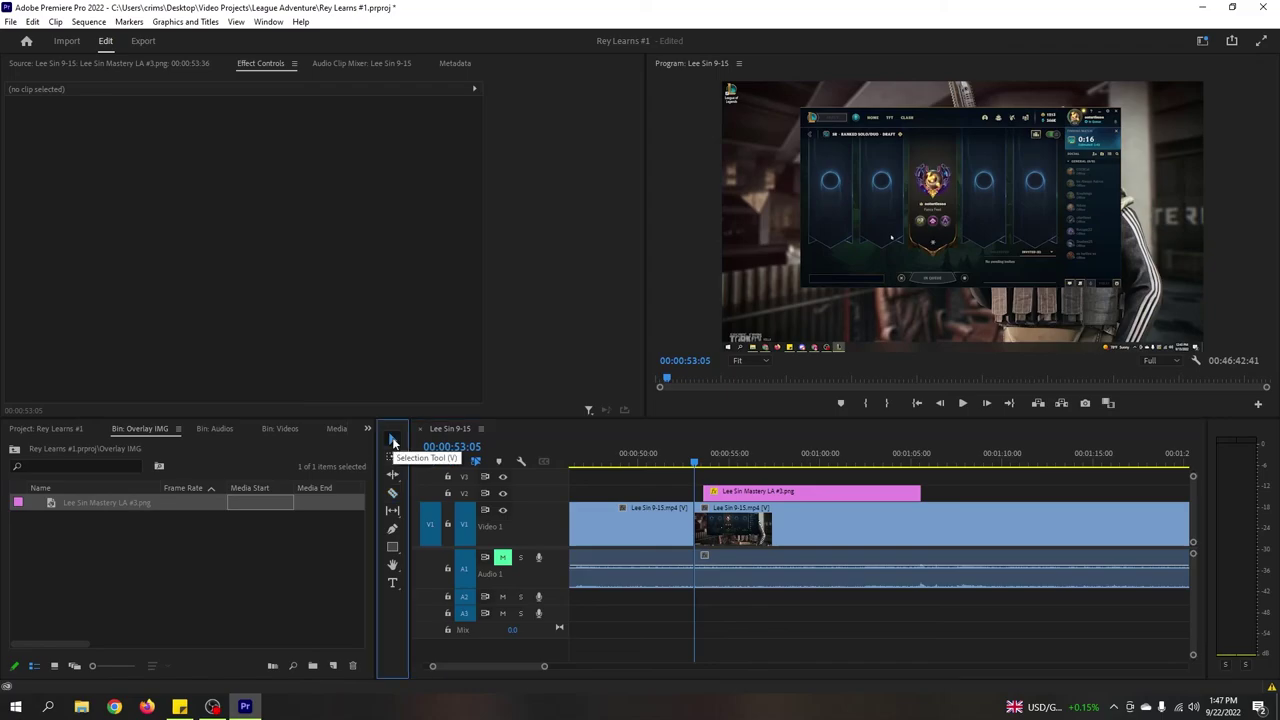
{"action": "left_click", "coordinate": [455, 322]}
{"action": "left_click", "coordinate": [691, 459]}
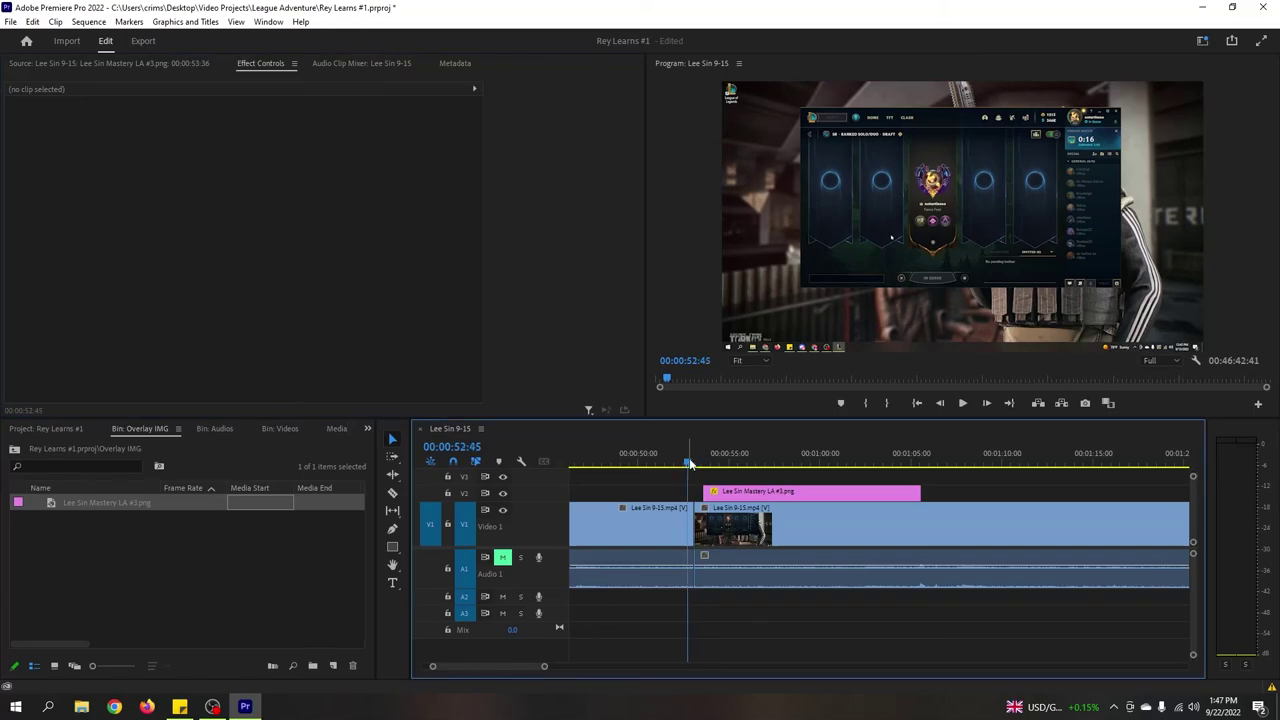
{"action": "key", "text": "space"}
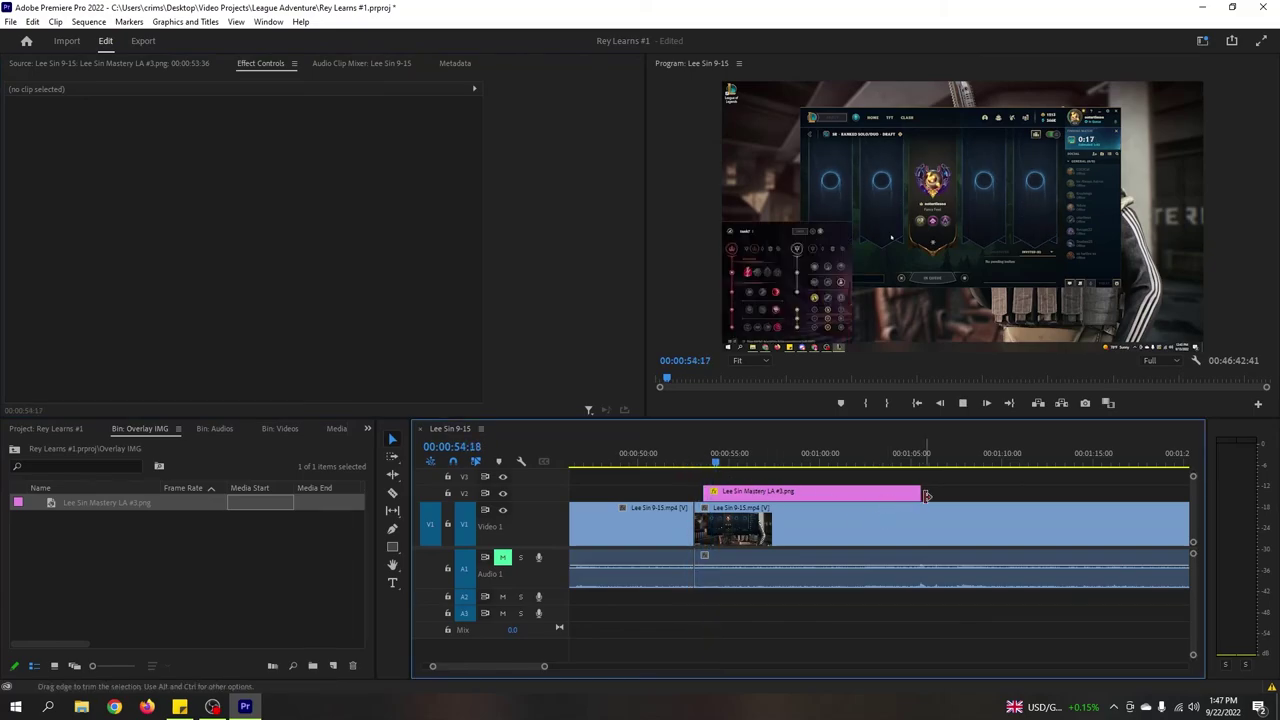